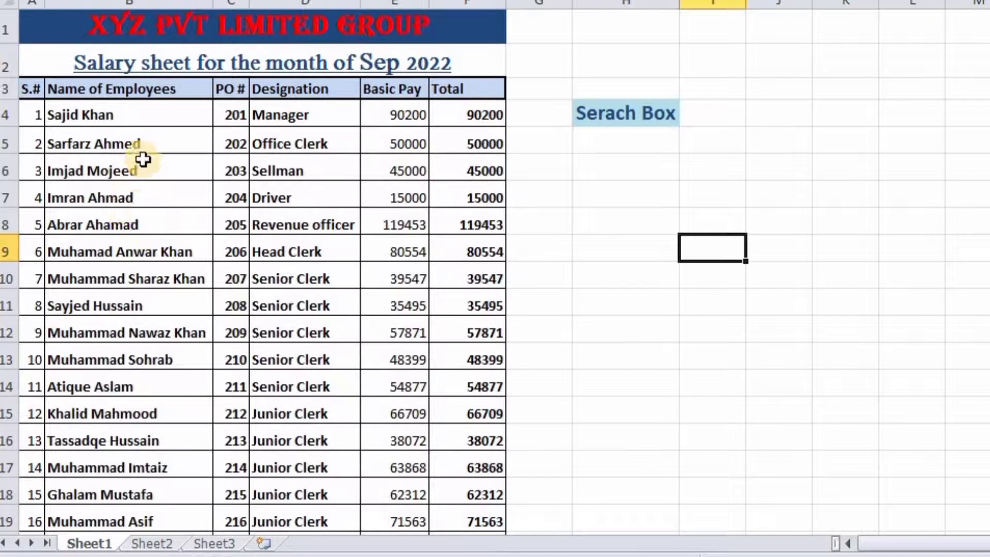
- Search the salary sheet for an employee's first name and step through the matching entries
click(137, 168)
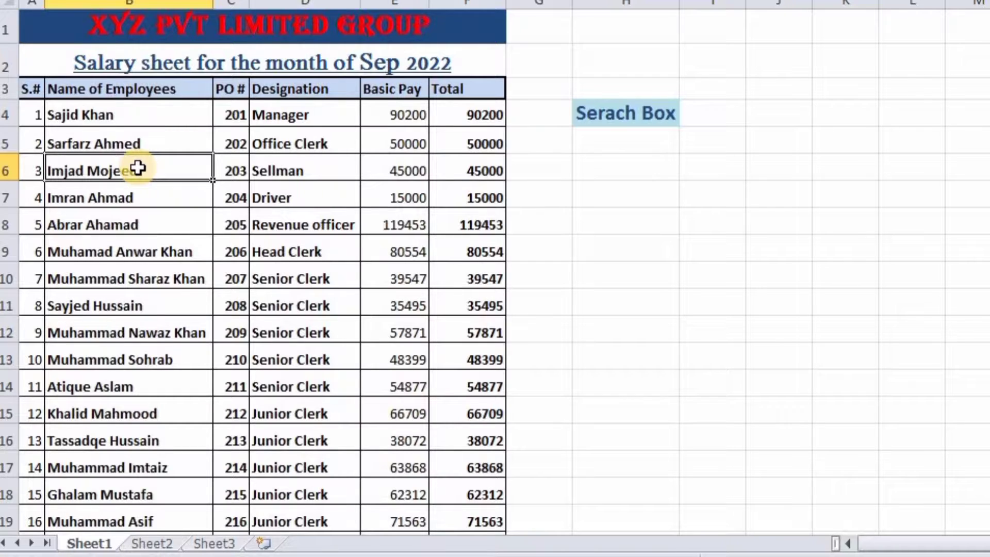
key(ctrl+f)
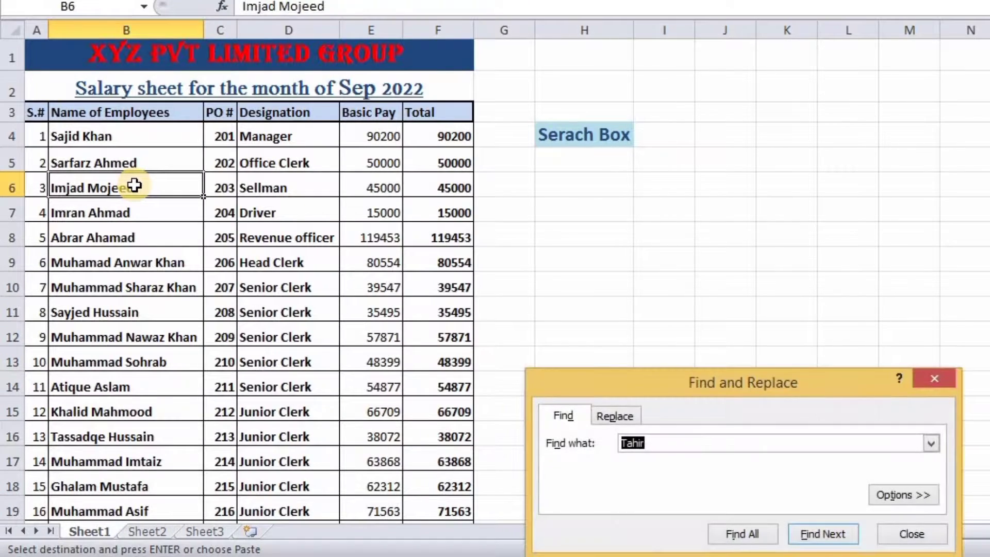
click(652, 442)
key(BackSpace)
key(BackSpace)
key(BackSpace)
key(BackSpace)
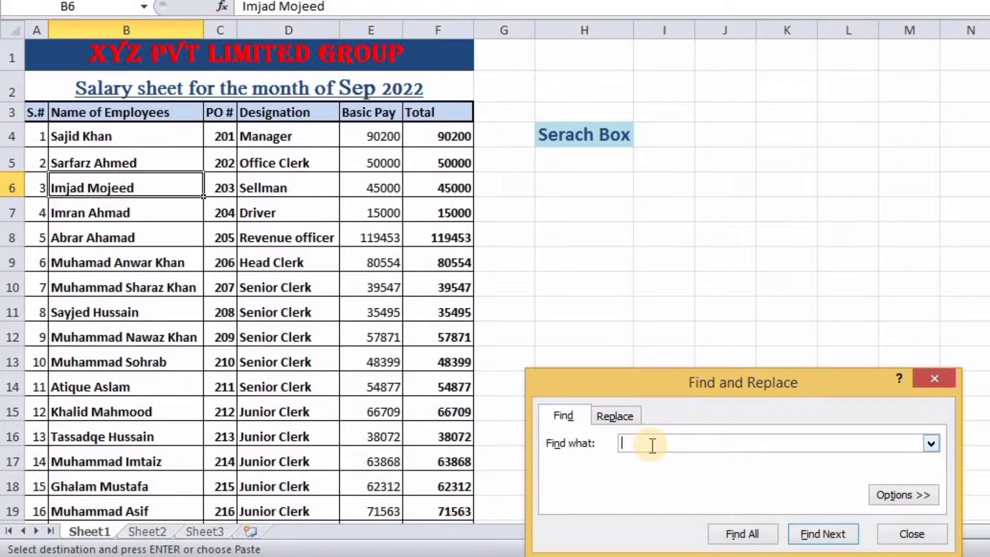
text(Imran)
click(755, 536)
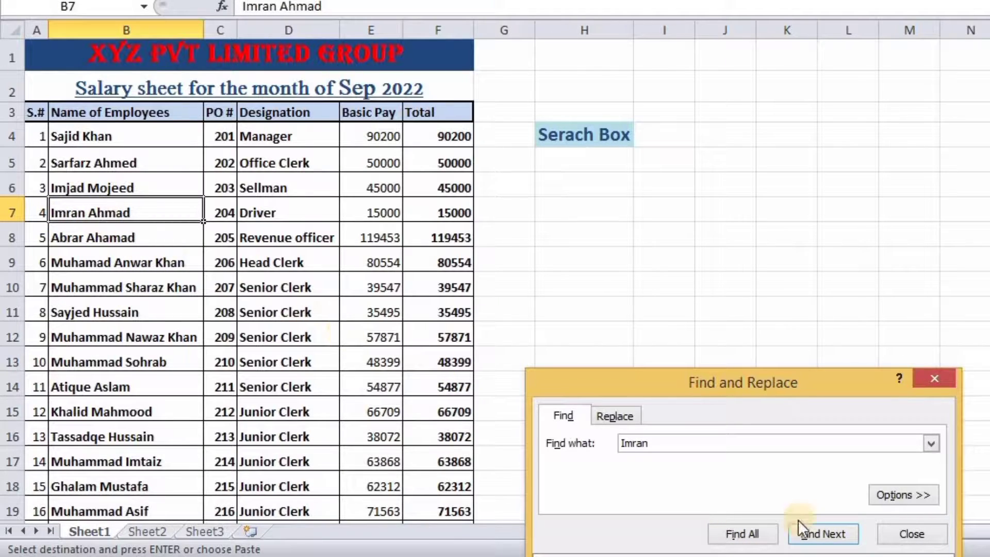
click(824, 534)
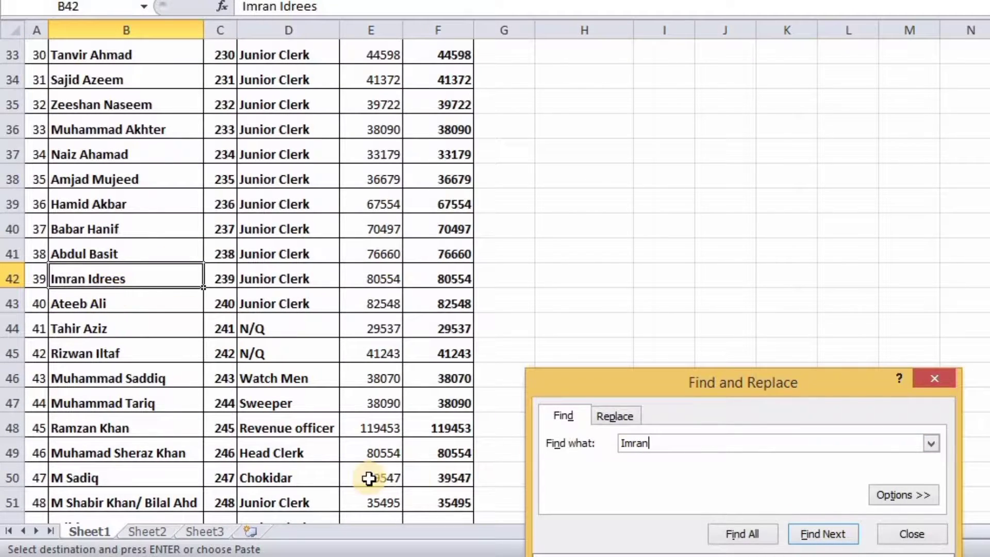
click(810, 538)
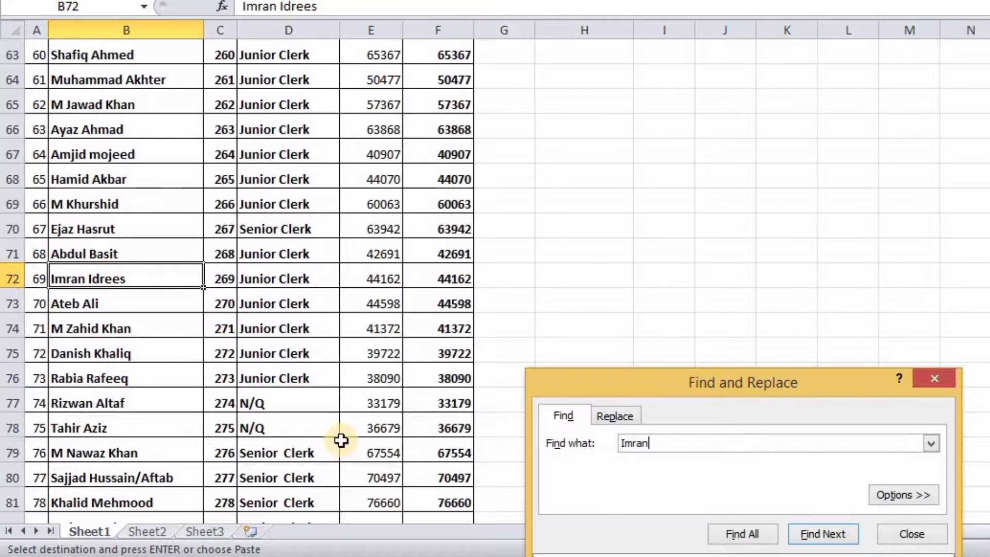
- Replace the search term with 230, find the matching entry in the PO # column, and close the search
click(661, 445)
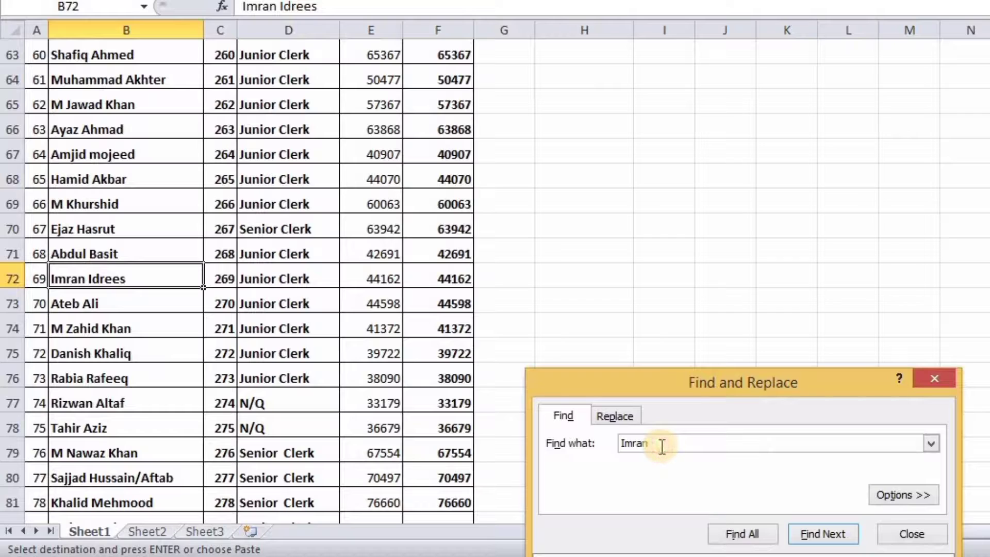
key(BackSpace)
key(BackSpace)
key(BackSpace)
key(BackSpace)
key(BackSpace)
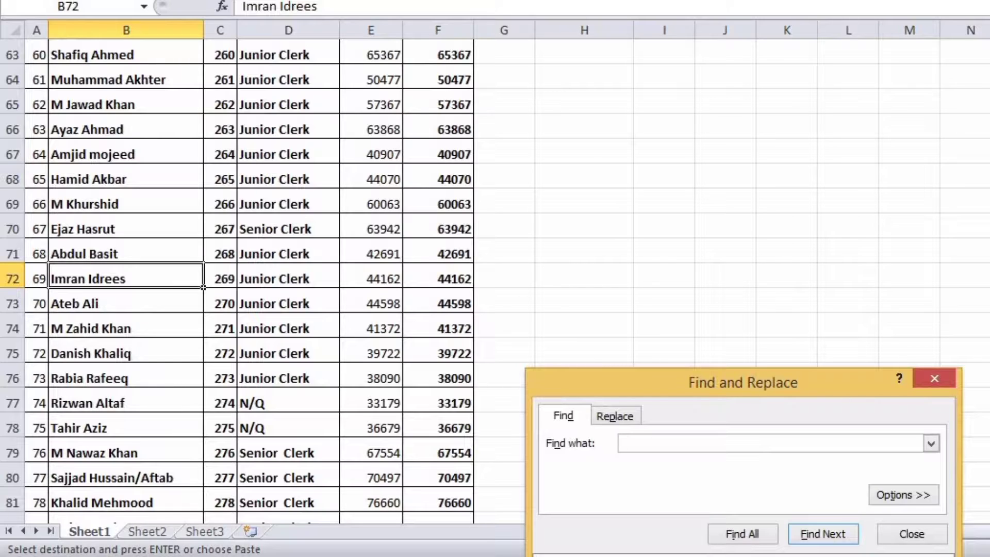
scroll(495, 278, up, 20)
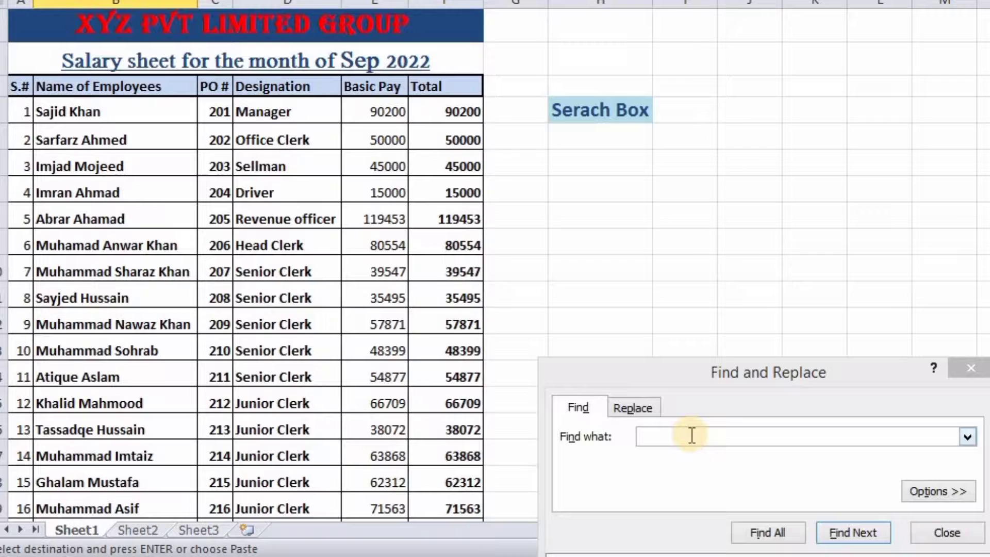
click(670, 442)
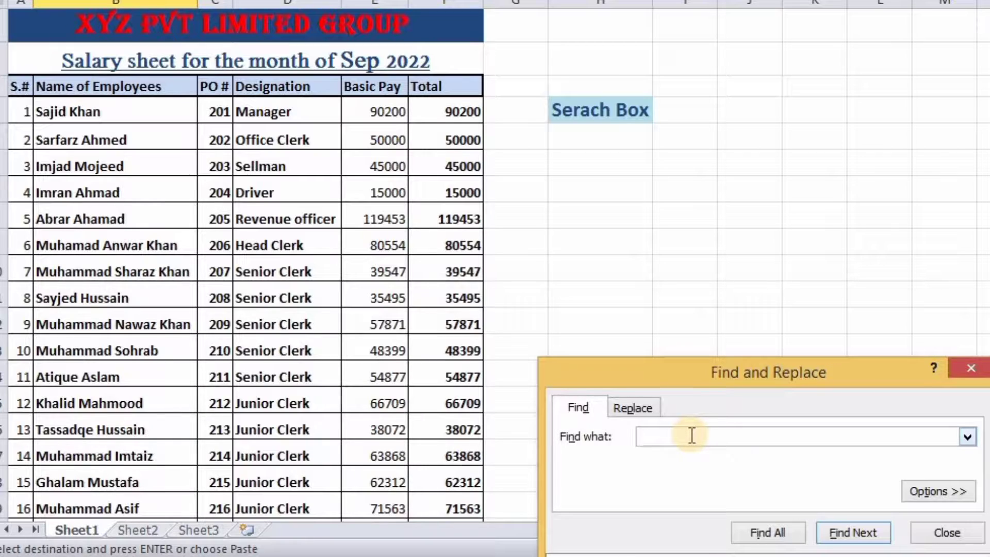
text(230)
click(758, 533)
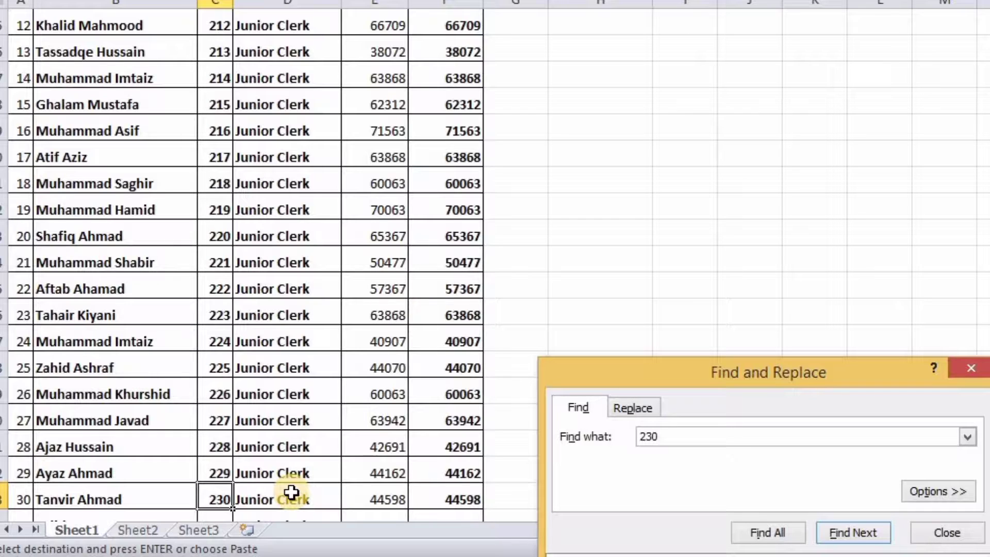
click(948, 530)
click(786, 307)
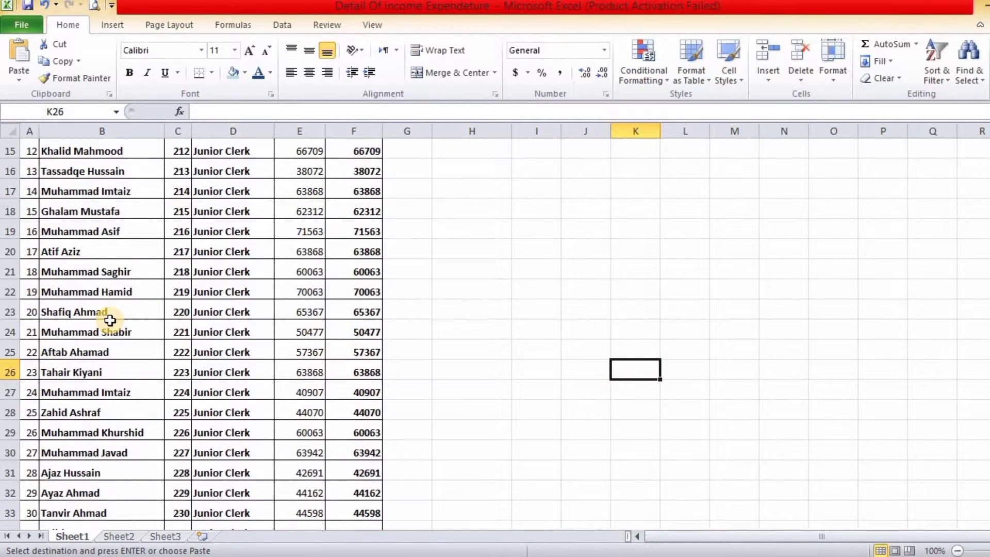
- Select the empty cell H5 directly below the "Serach Box" heading
click(464, 278)
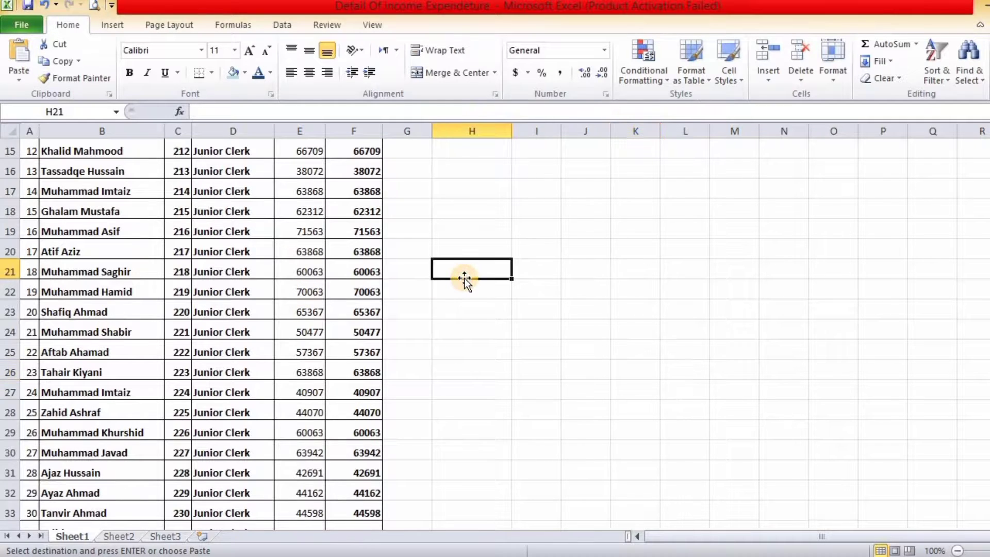
key(Up)
key(Up)
key(Up)
key(Up)
key(Up)
key(Up)
key(Up)
key(Up)
key(Up)
key(Up)
key(Up)
key(Up)
key(Up)
key(Up)
key(Up)
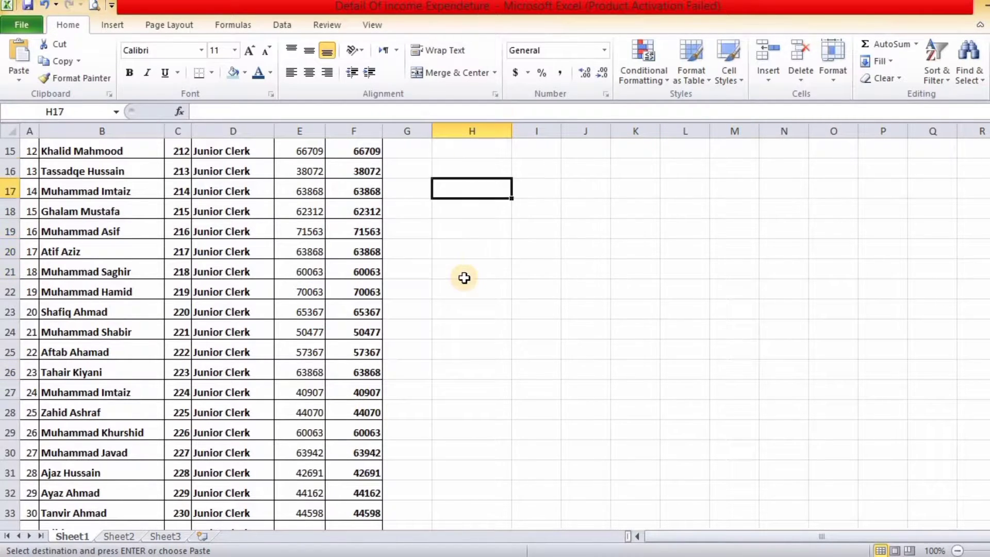
key(Up)
key(Up)
key(Up)
key(Up)
key(Up)
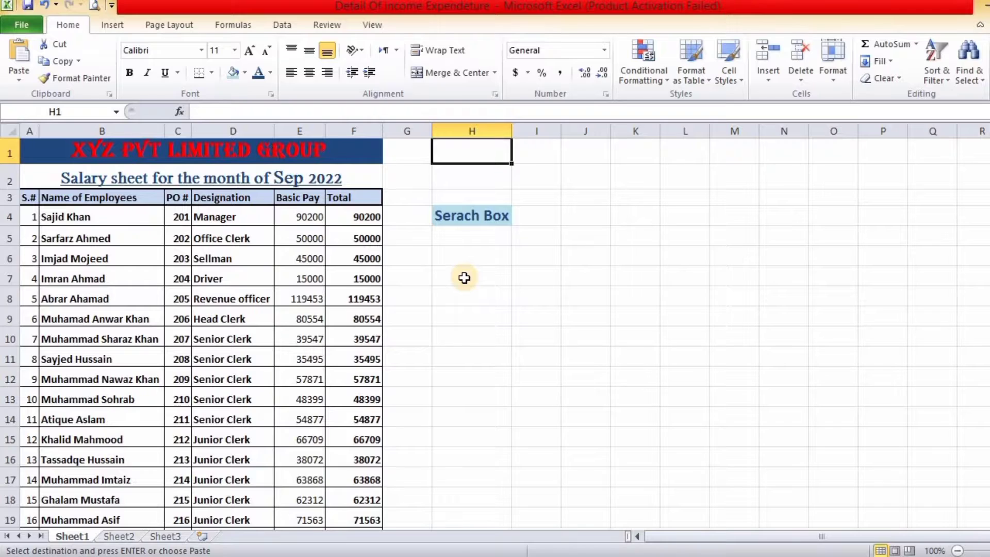
key(Down)
key(Down)
key(Down)
key(Down)
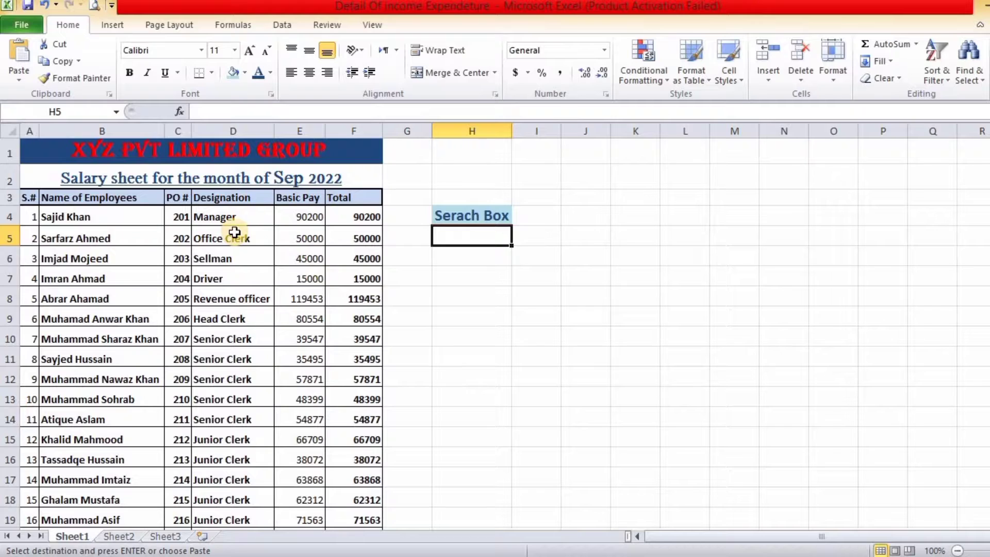
- Select the range A4:F89, covering all employee rows and the G.Total row
click(27, 213)
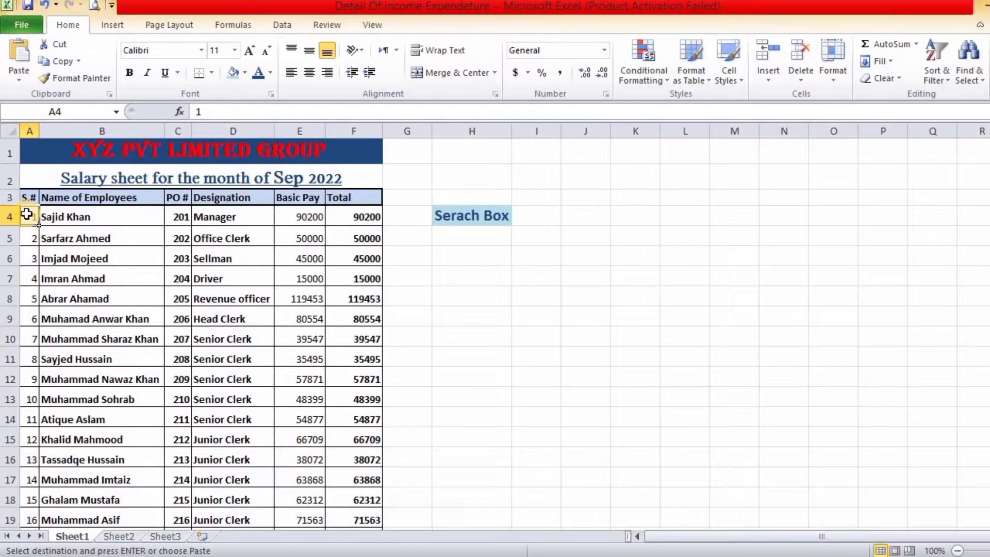
key(shift+Right)
key(shift+Right)
key(shift+Right)
key(shift+Right)
key(shift+Right)
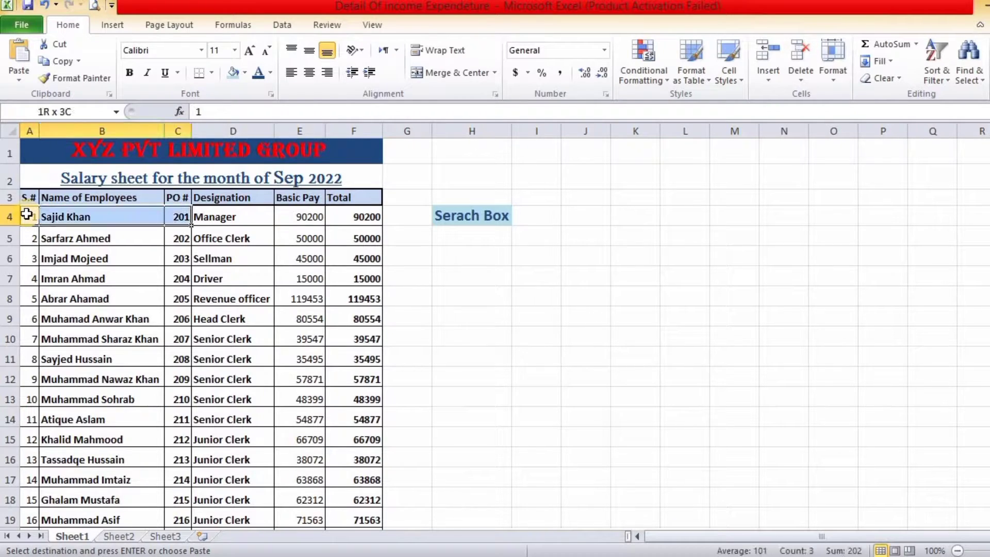
key(shift+Down)
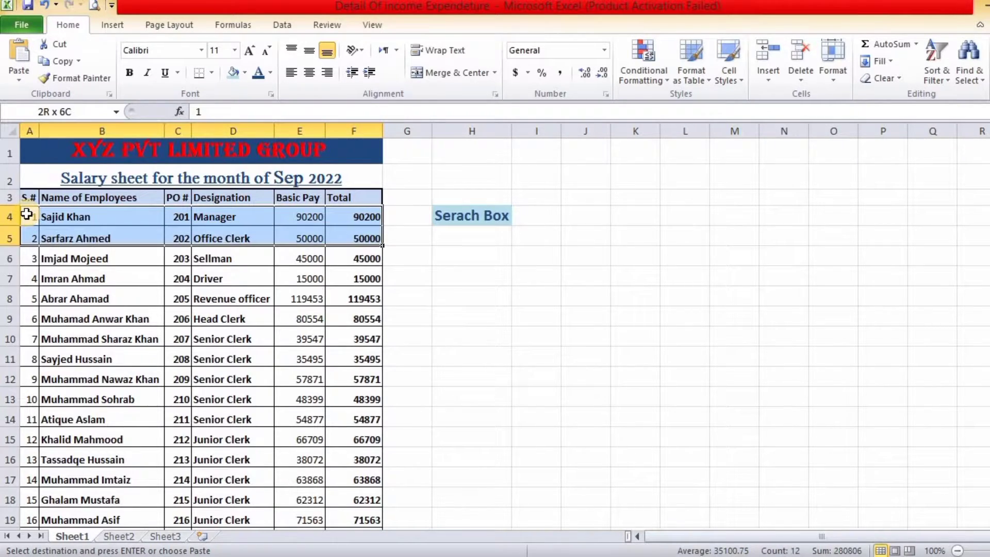
key(shift+Down)
key(shift+Down)
key(shift+Down)
key(shift+Down)
key(shift+Down)
key(shift+Down)
key(shift+Down)
key(shift+Down)
key(shift+Down)
key(shift+Down)
key(shift+Down)
key(shift+Down)
key(shift+Down)
key(shift+Down)
key(shift+Down)
key(shift+Down)
key(shift+Down)
key(shift+Down)
key(shift+Down)
key(shift+Down)
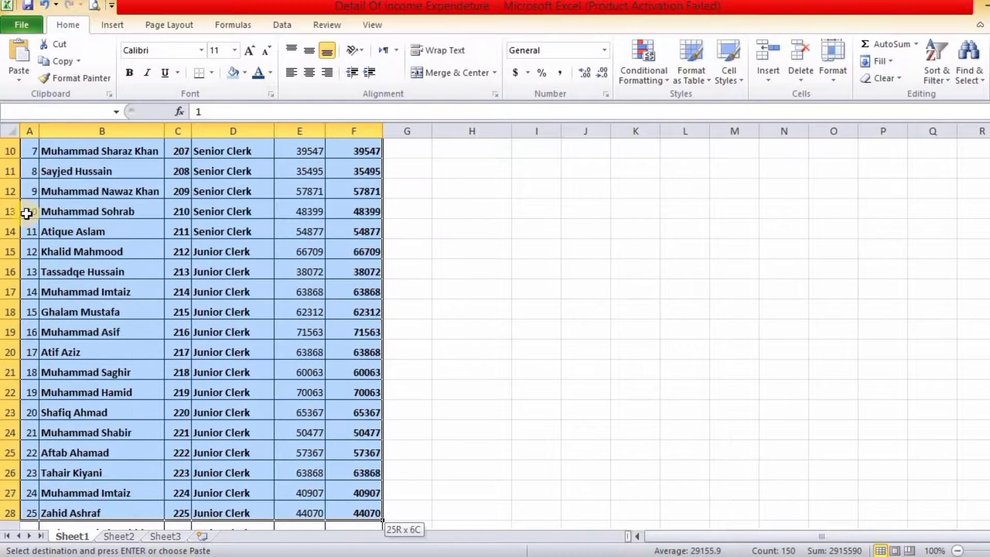
key(shift+Down)
key(shift+Down)
key(shift+Down)
key(shift+Down)
key(shift+Down)
key(shift+Down)
key(shift+Down)
key(shift+Down)
key(shift+Down)
key(shift+Down)
key(shift+Down)
key(shift+Down)
key(shift+Down)
key(shift+Down)
key(shift+Down)
key(shift+Down)
key(shift+Down)
key(shift+Down)
key(shift+Down)
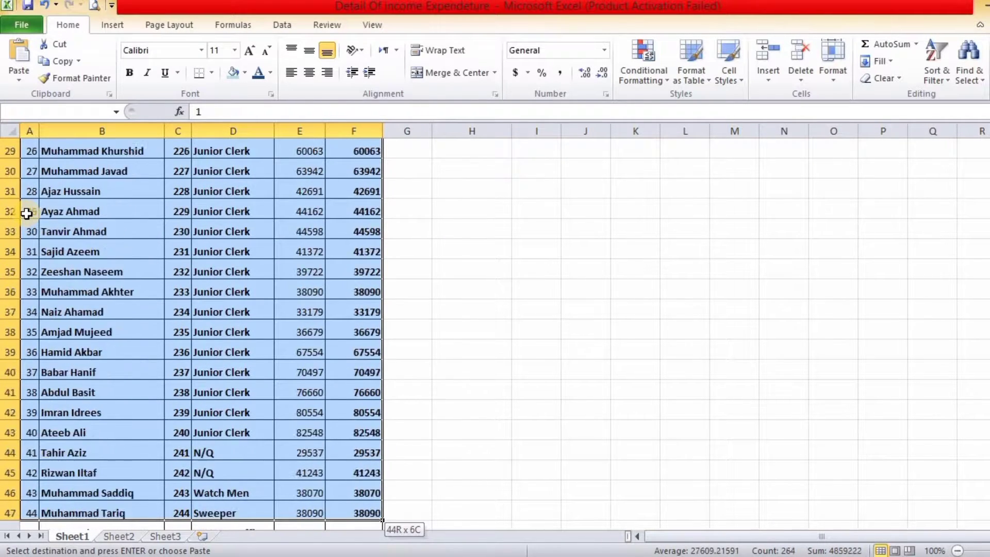
key(shift+Down)
key(shift+Down)
key(shift+Down)
key(shift+Down)
key(shift+Down)
key(shift+Down)
key(shift+Down)
key(shift+Down)
key(shift+Down)
key(shift+Down)
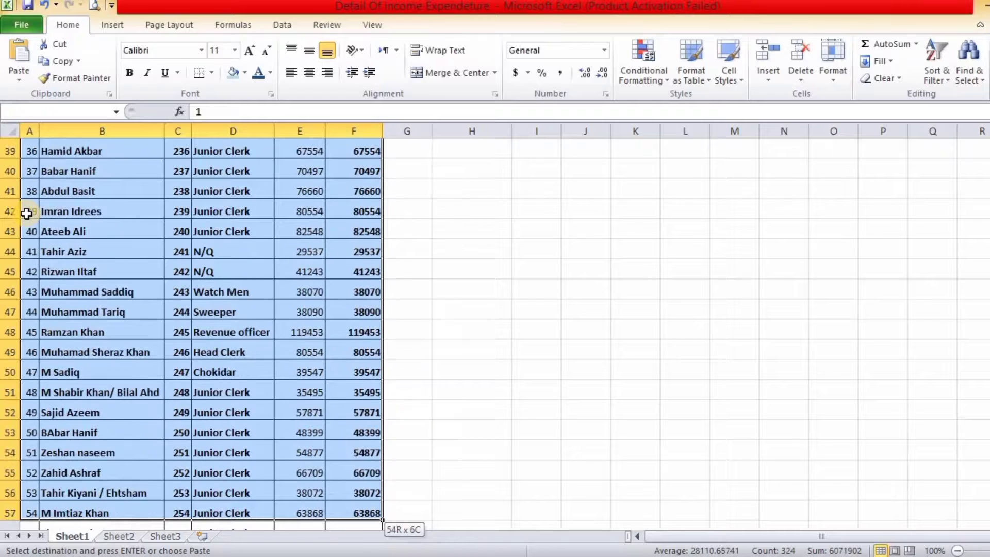
key(shift+Down)
key(shift+Down)
key(shift+Down)
key(shift+Down)
key(shift+Down)
key(shift+Down)
key(shift+Down)
key(shift+Down)
key(shift+Down)
key(shift+Down)
key(shift+Down)
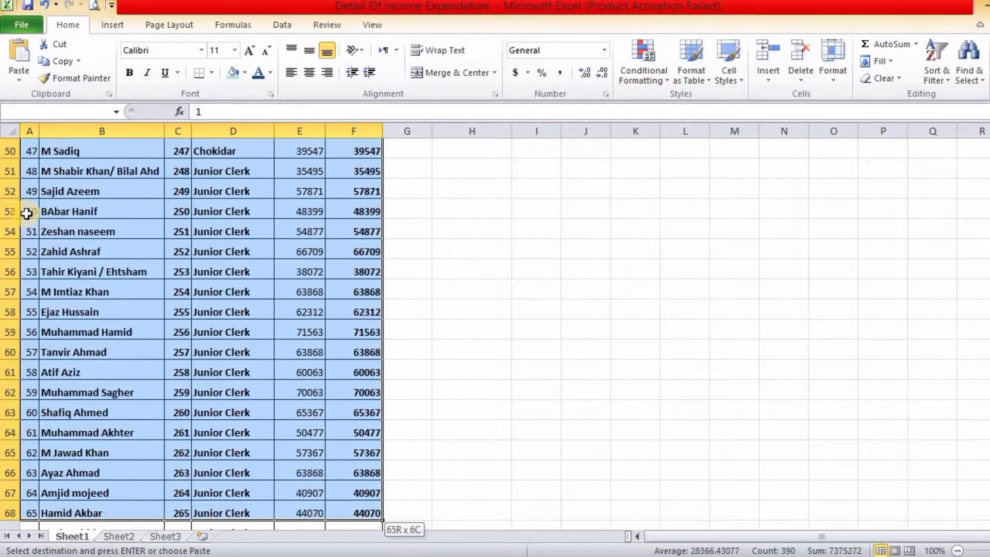
key(shift+Down)
key(shift+Down)
key(shift+Down)
key(shift+Down)
key(shift+Down)
key(shift+Down)
key(shift+Down)
key(shift+Down)
key(shift+Down)
key(shift+Down)
key(shift+Down)
key(shift+Down)
key(shift+Down)
key(shift+Down)
key(shift+Down)
key(shift+Down)
key(shift+Down)
key(shift+Down)
key(shift+Down)
key(shift+Down)
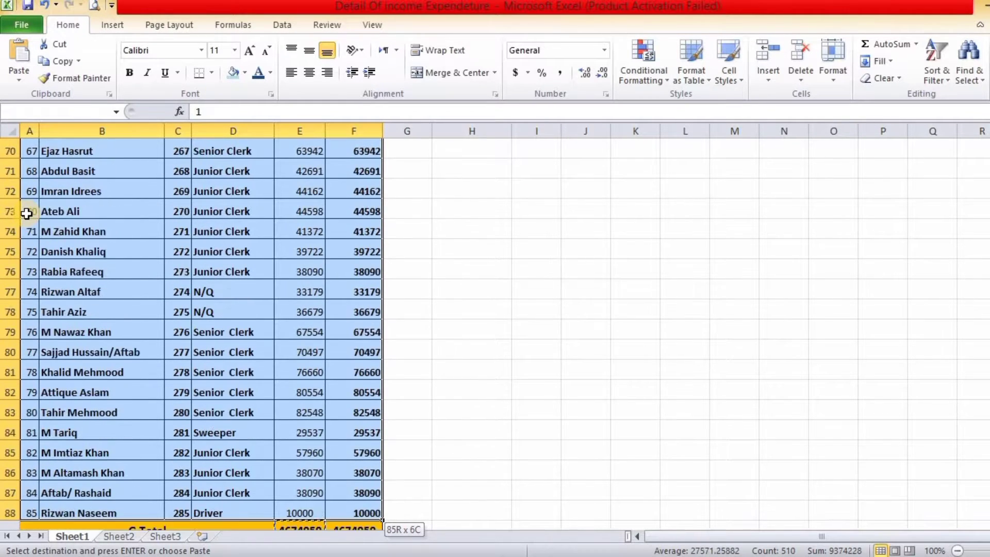
key(shift+Down)
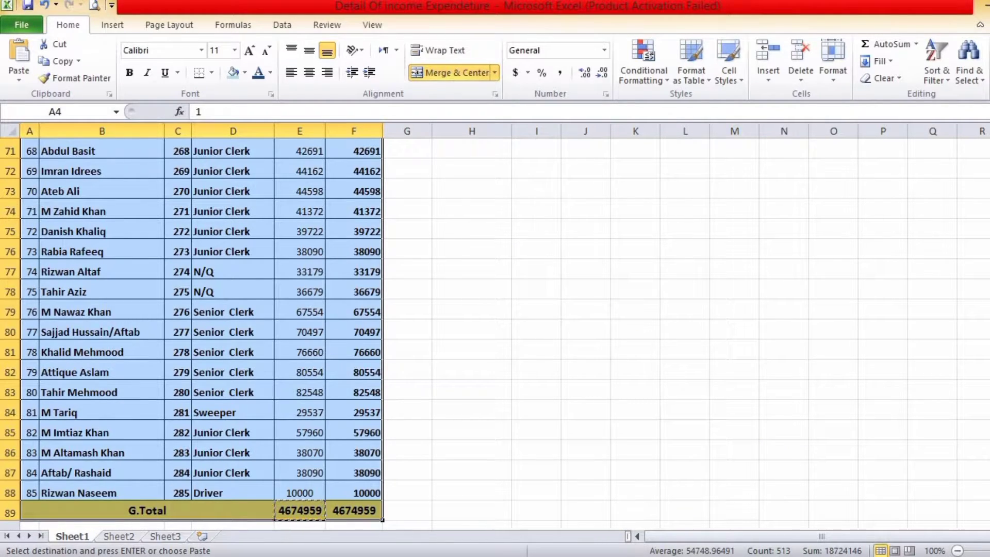
- Create a new conditional formatting rule for the selected range that uses a formula to determine which cells to format
scroll(979, 459, up, 20)
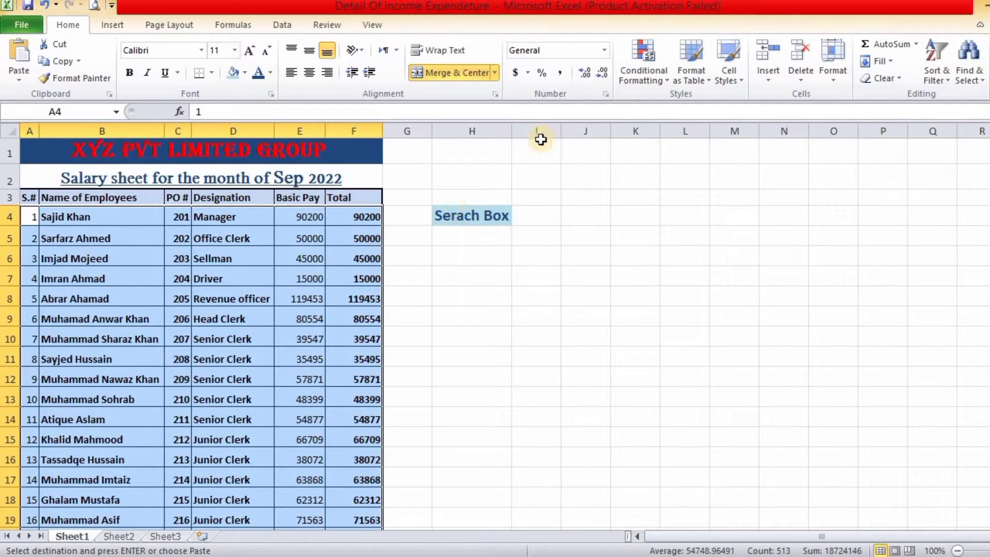
click(654, 67)
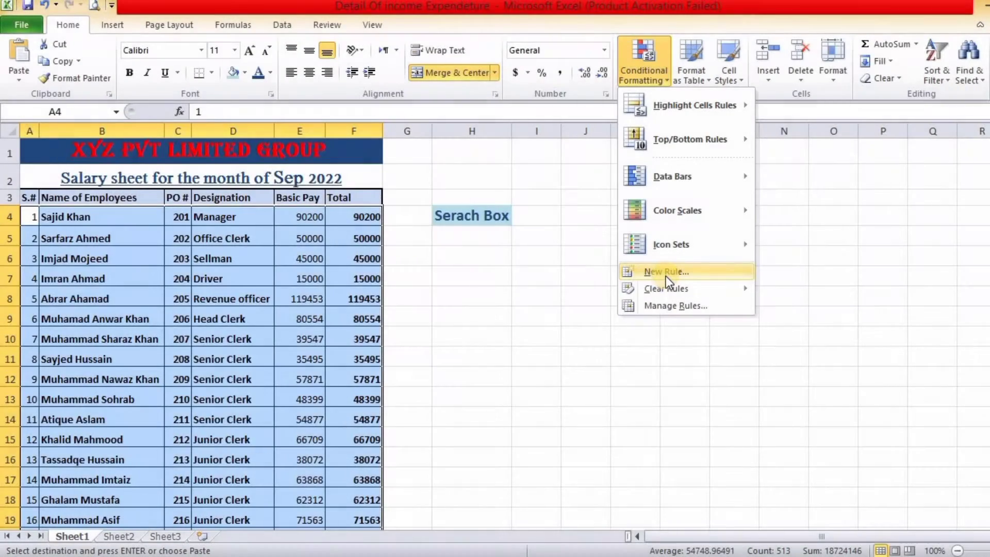
click(666, 276)
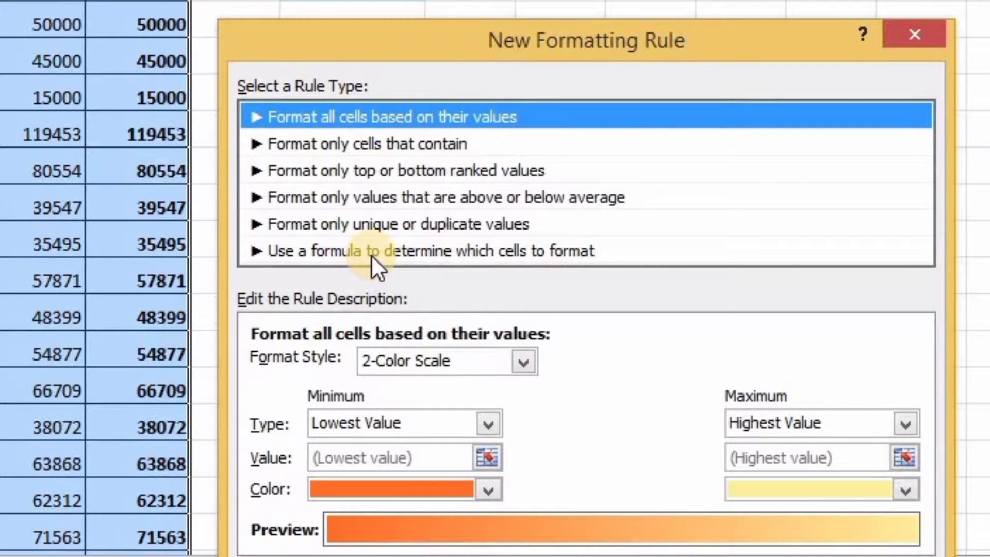
click(505, 246)
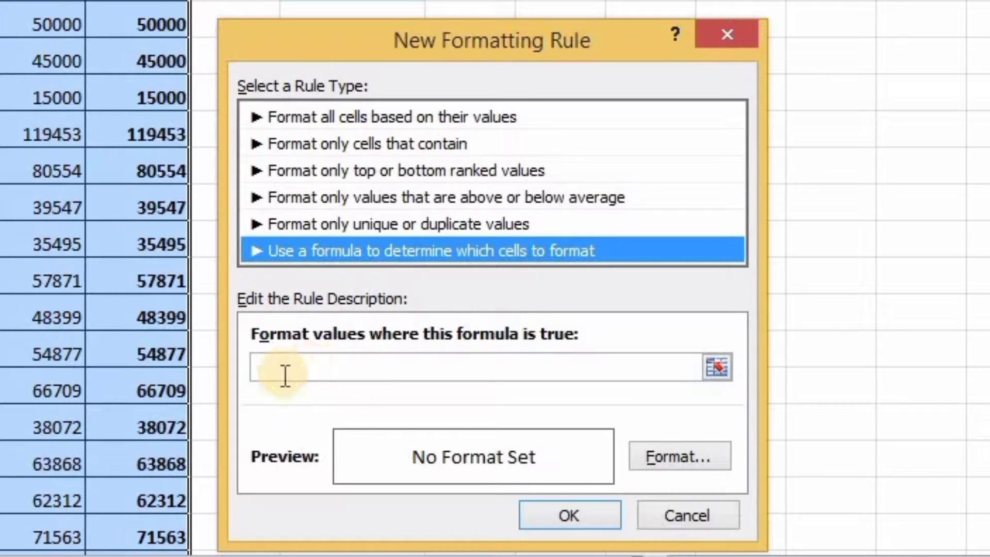
- Begin the rule formula with =Search($H$5, using the cell below the "Serach Box" heading as the search text
click(373, 372)
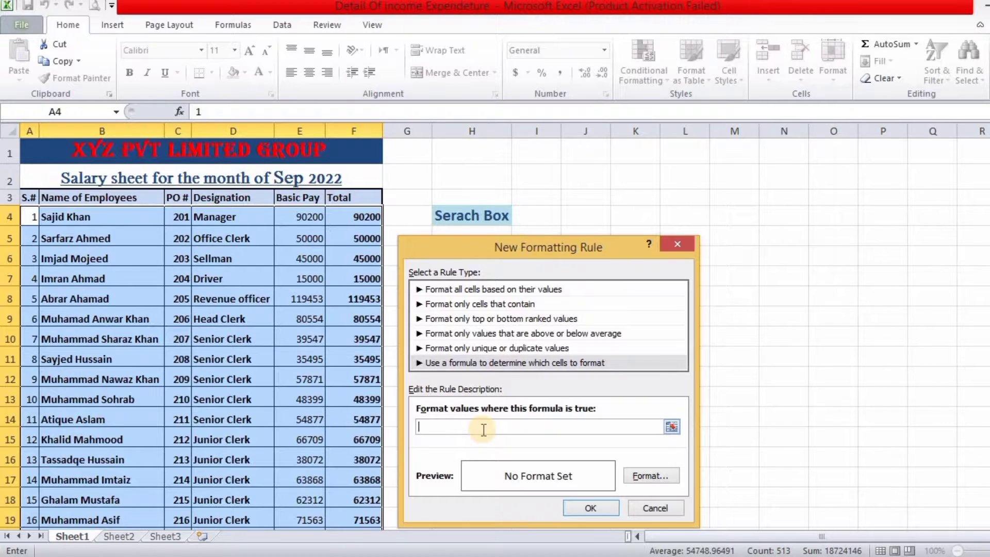
text(=)
text(S)
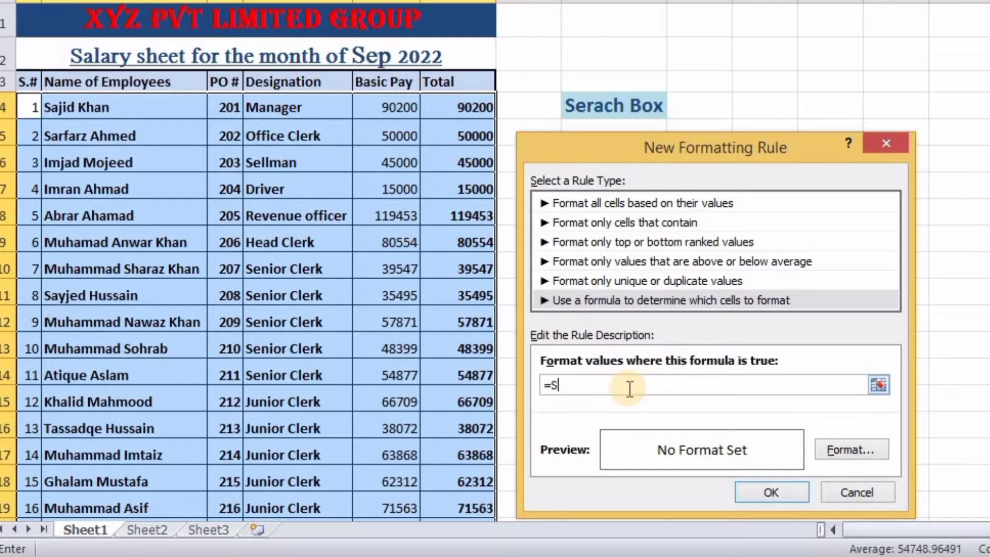
text(earch()
drag(812, 143, 873, 175)
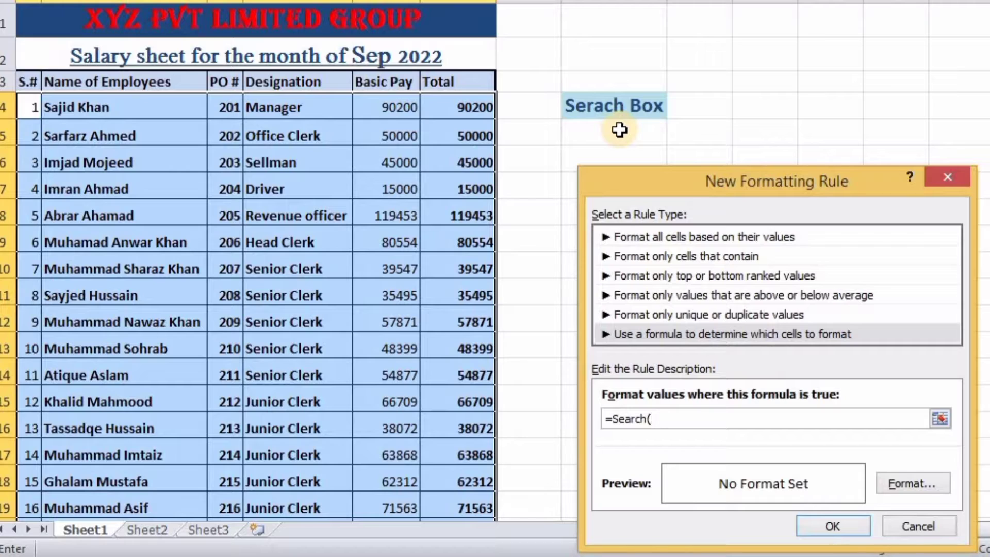
click(619, 130)
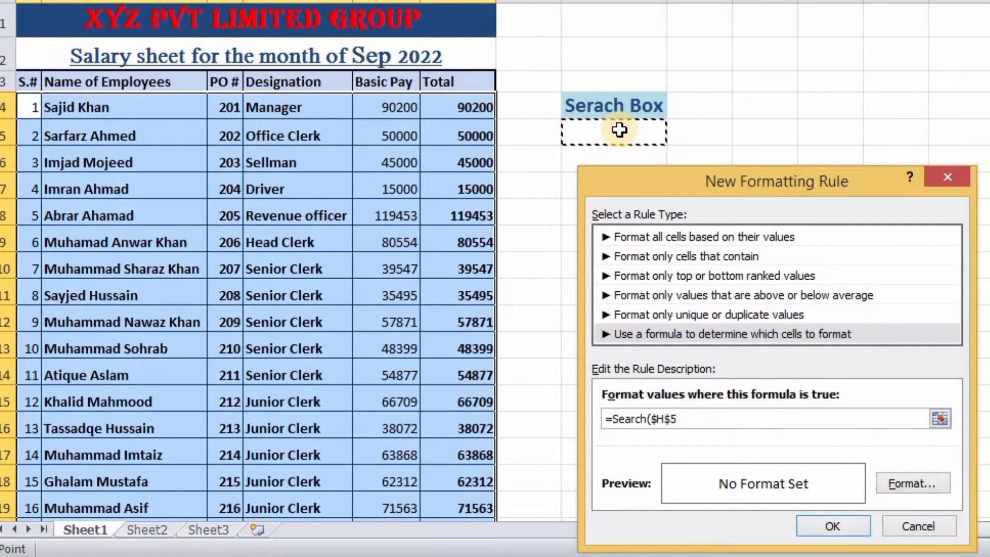
text(,)
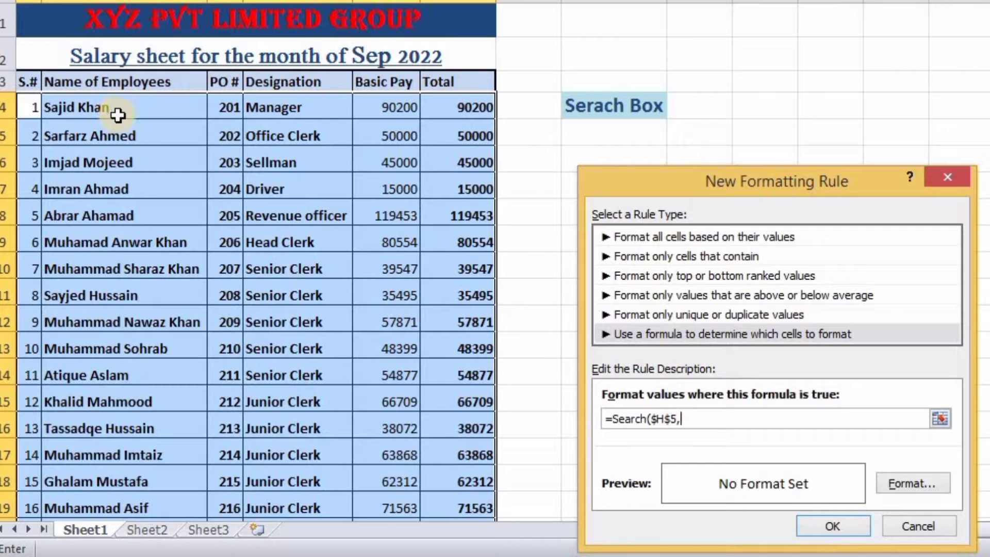
- Add the S.# and Name of Employees cells of row 4 to the formula as column-locked references, $A4&$B4&
click(28, 106)
key(F4)
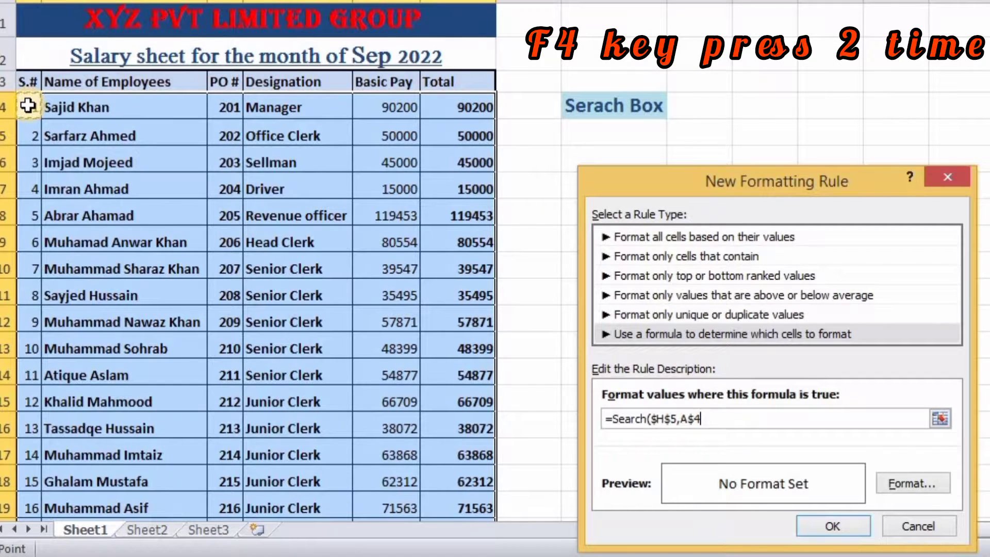
key(F4)
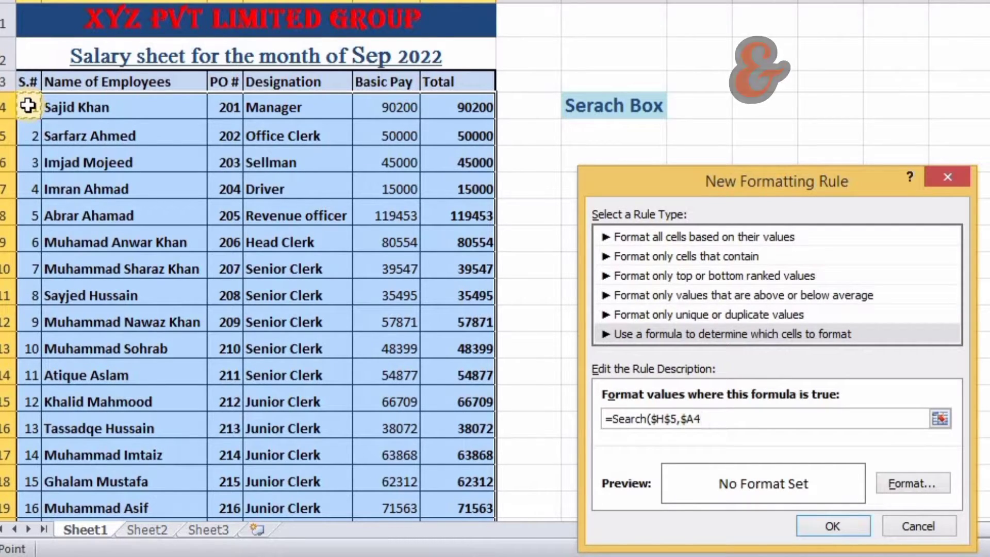
text(&)
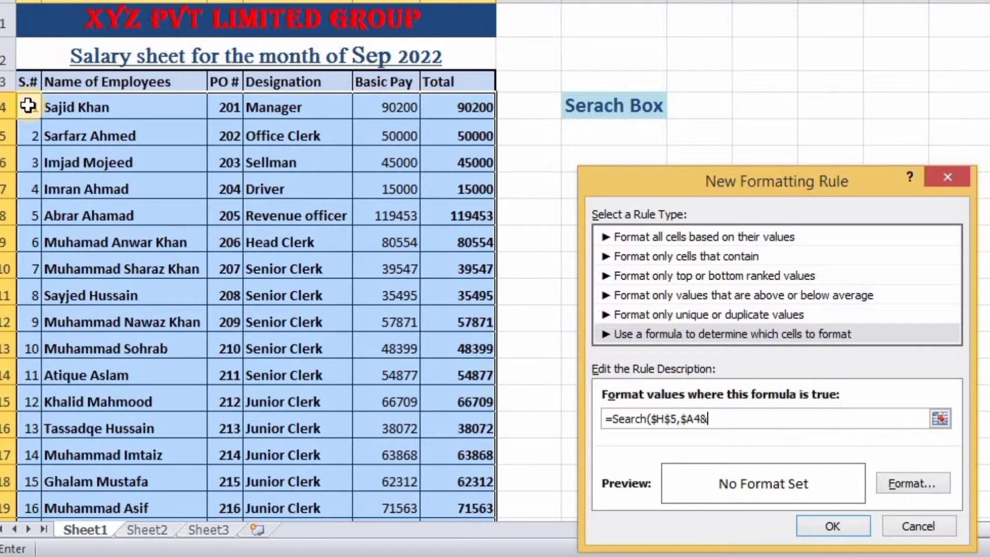
click(84, 107)
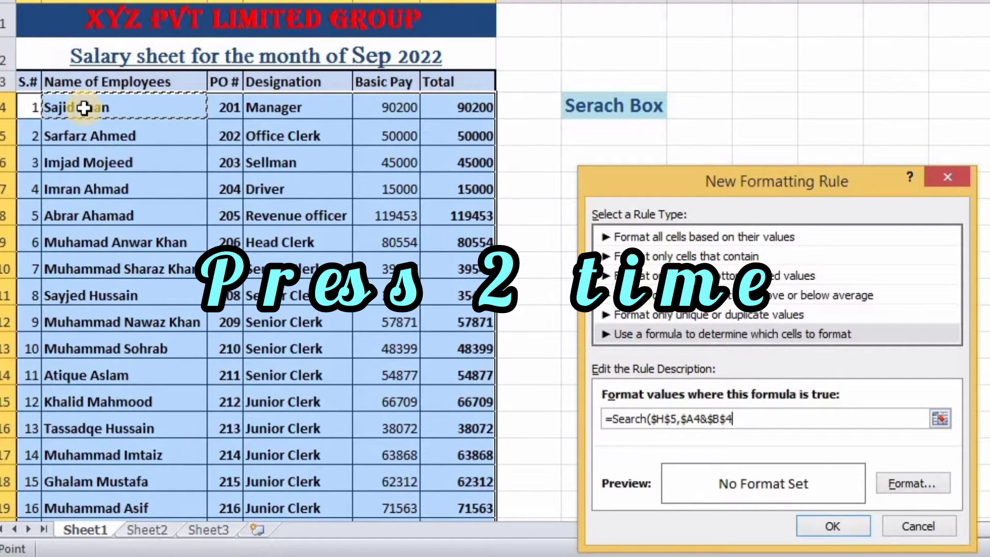
key(F4)
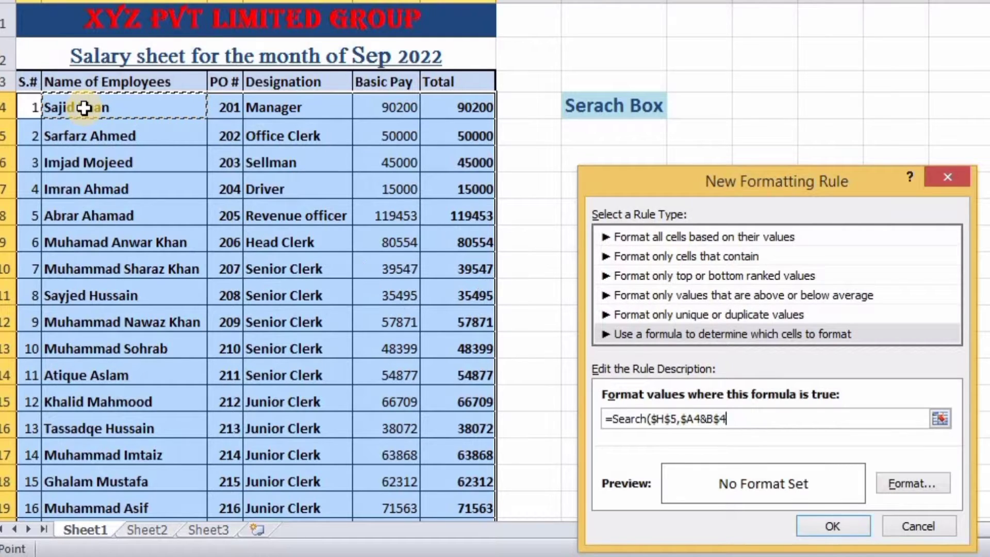
key(F4)
text(&)
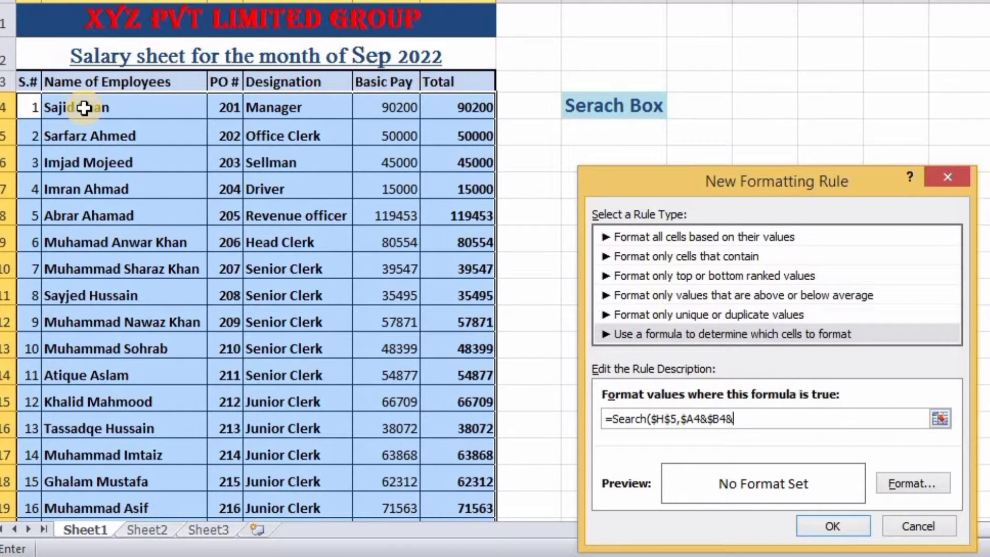
- Extend the formula with the PO # and Designation cells of row 4 as column-locked references, $C4&$D4&
click(220, 107)
key(F4)
key(F4)
text(&)
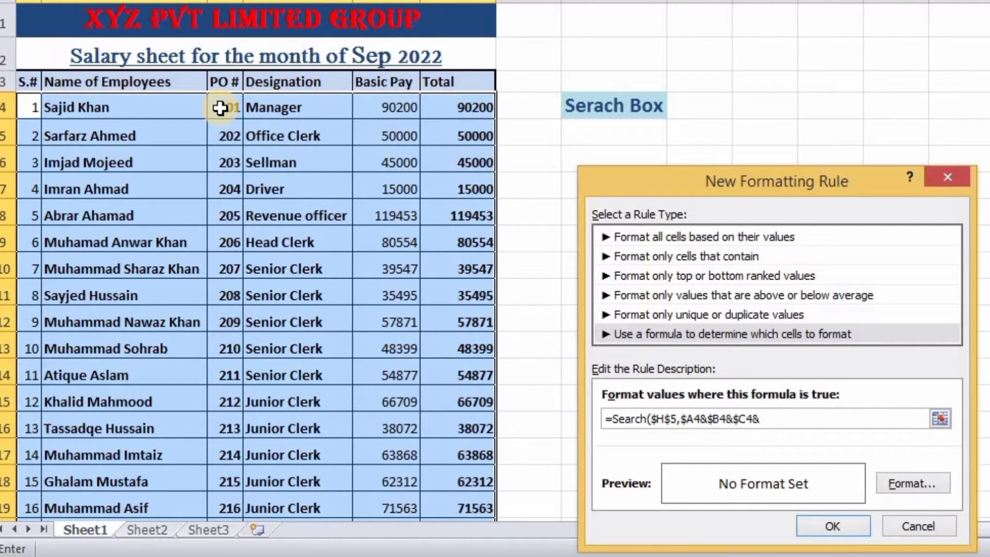
click(287, 113)
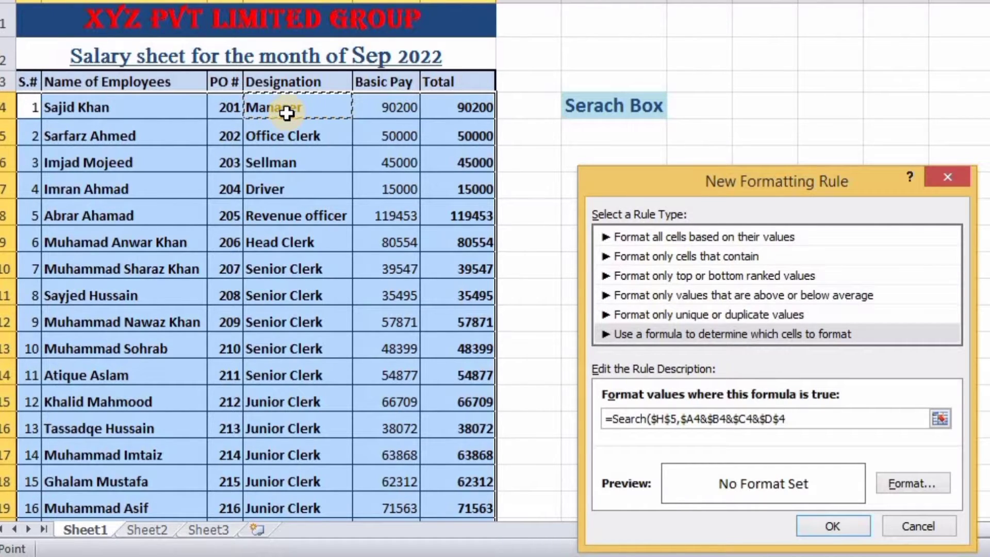
key(F4)
key(F4)
text(&)
- Complete the formula with the row 4 Basic Pay and Total cells as $E4&$F4 and the closing parenthesis
click(389, 108)
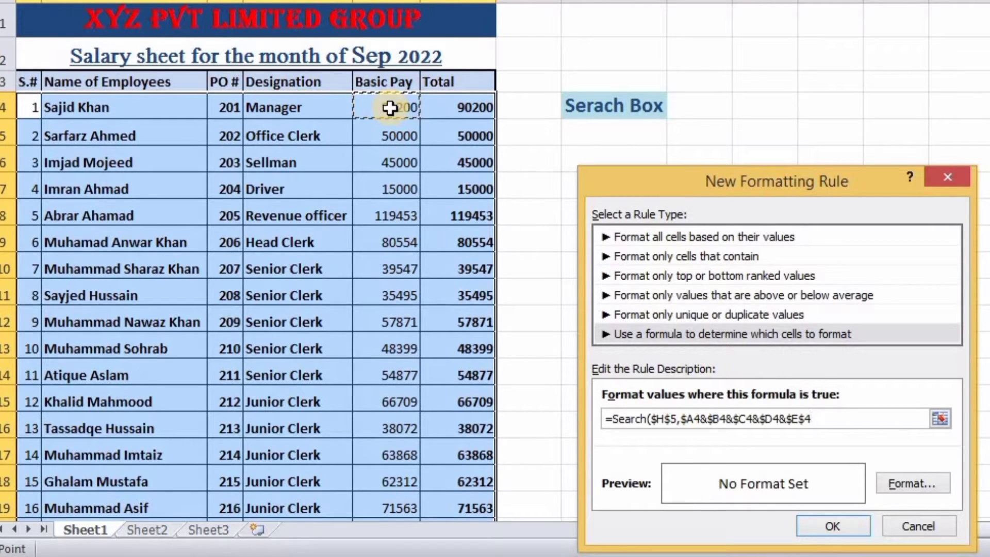
key(F4)
key(F4)
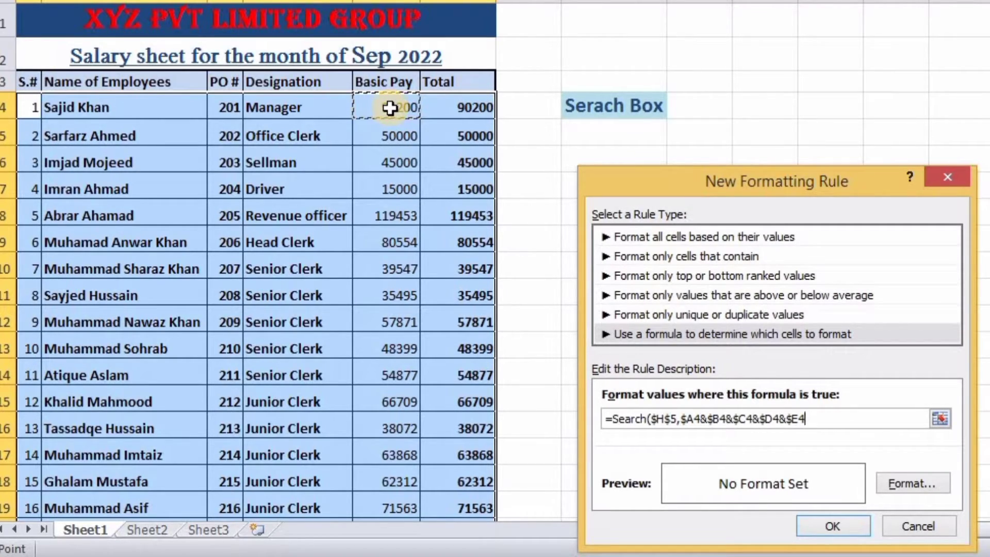
text(&)
click(449, 107)
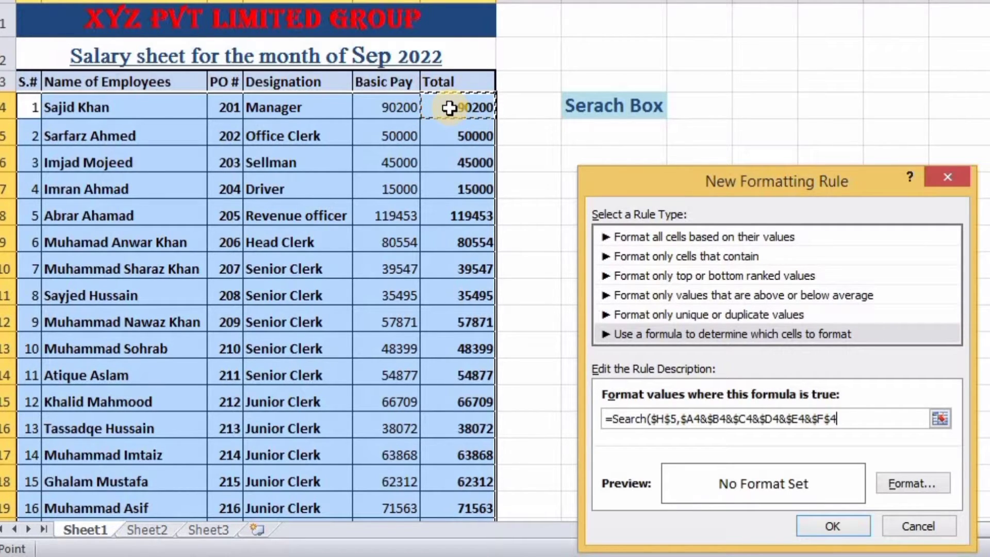
key(F4)
key(F4)
text())
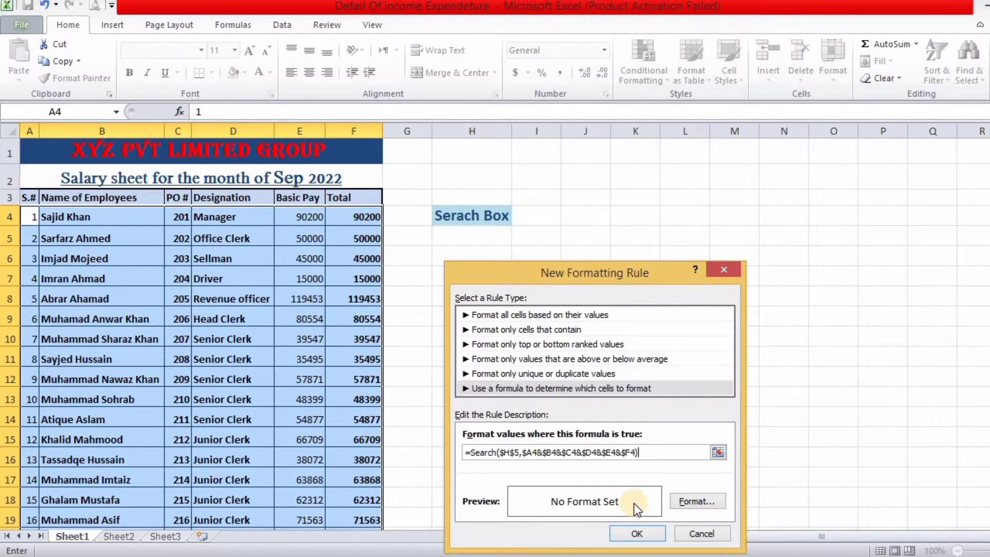
- Give the rule a bright red background fill and apply it to the selected range
click(697, 501)
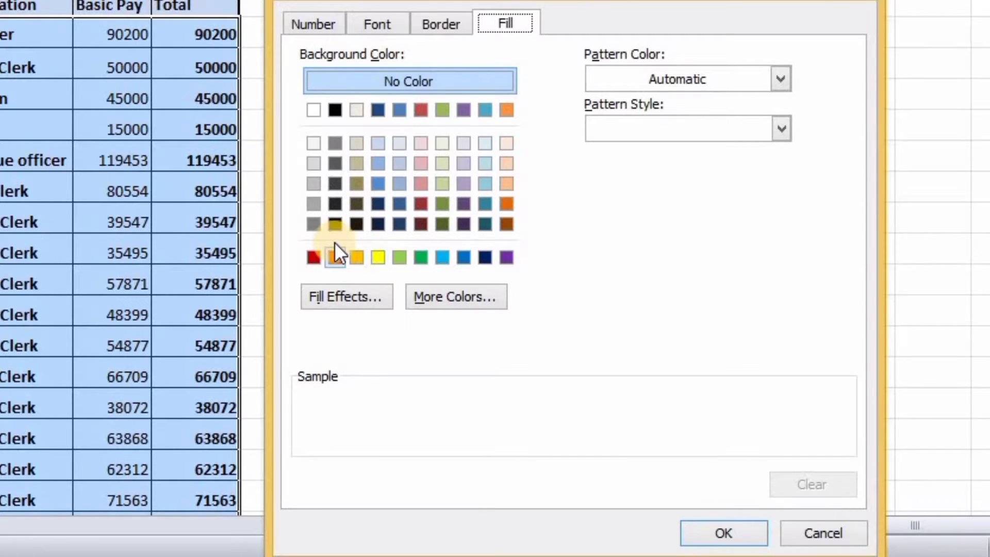
click(330, 264)
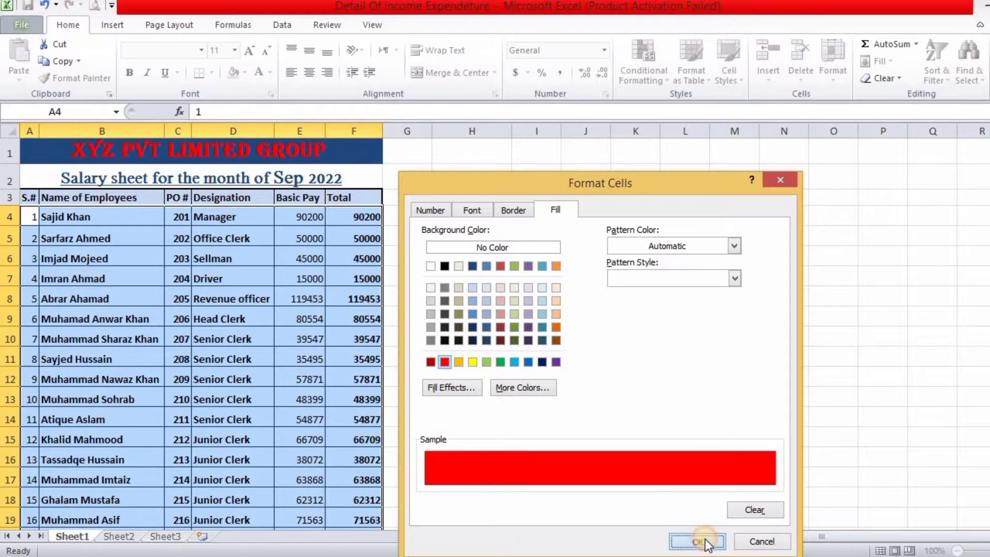
click(723, 533)
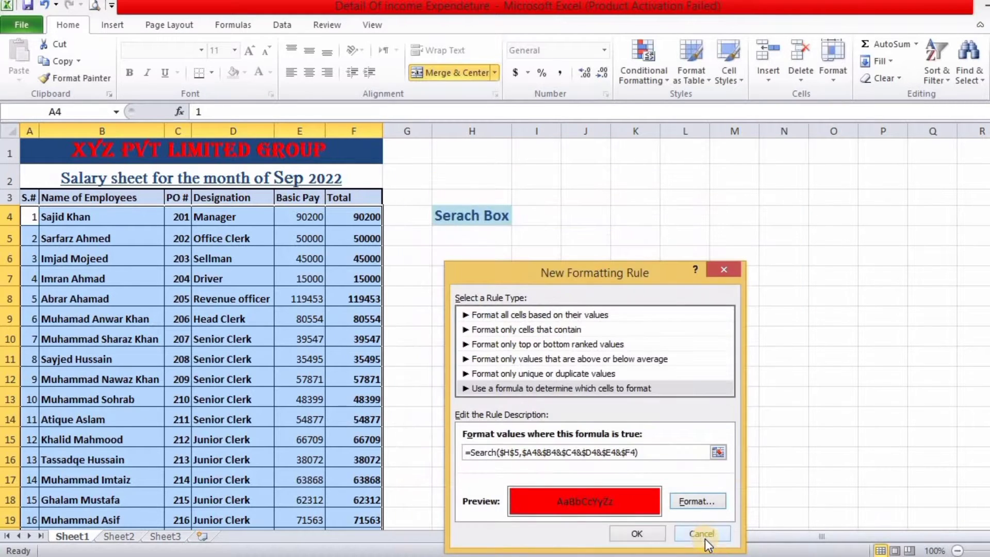
click(628, 536)
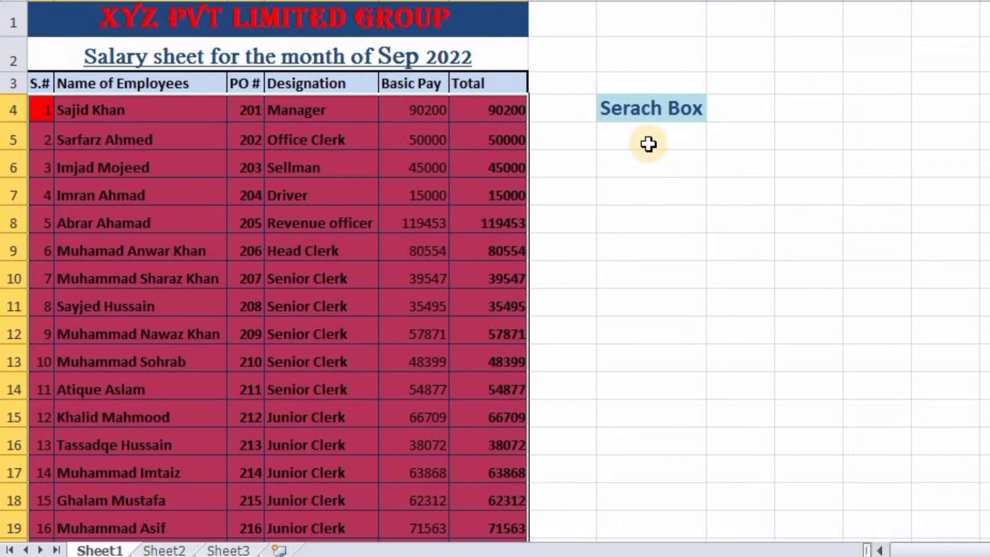
- Enter a person's first name as the search term in H5 and check the salary sheet for highlighted rows
click(648, 144)
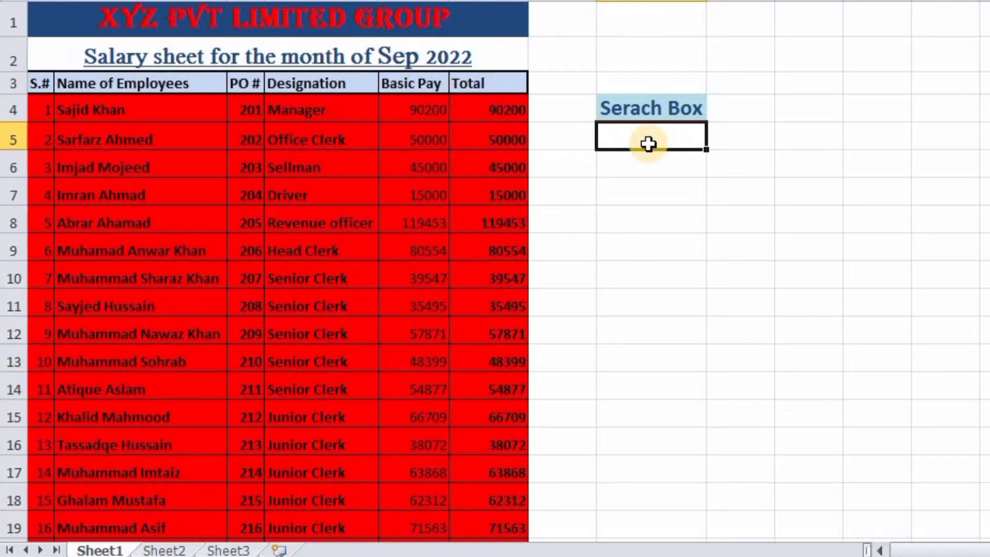
text(As)
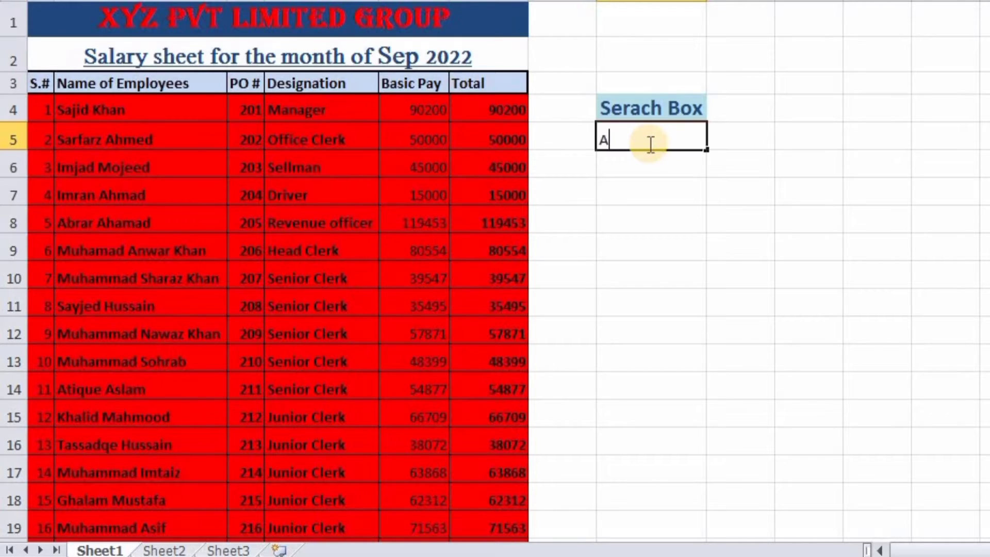
text(m)
key(Return)
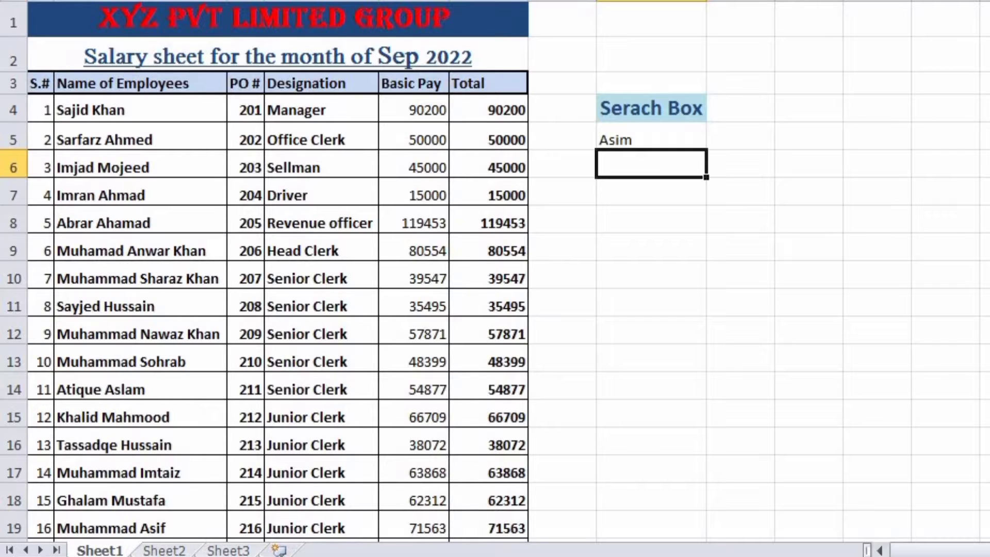
scroll(495, 279, down, 20)
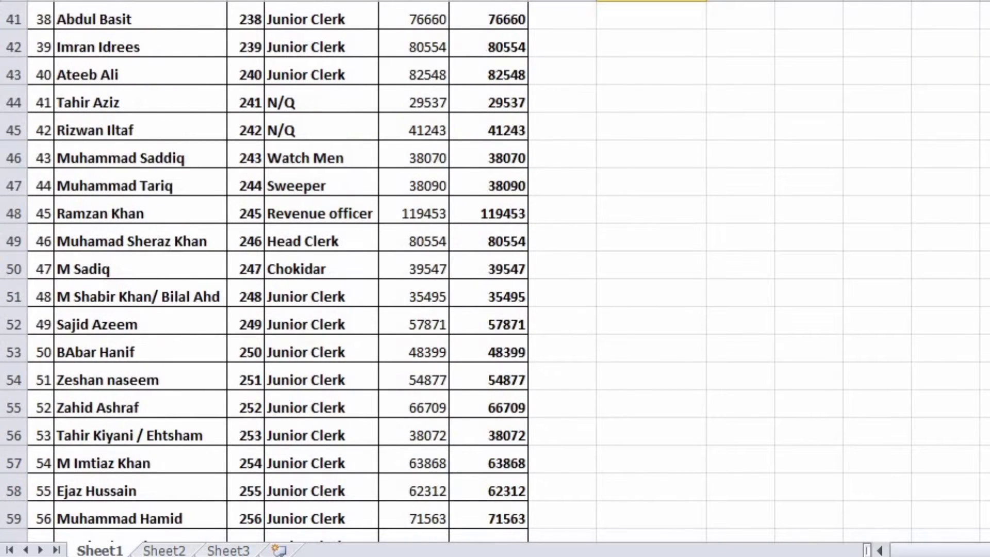
scroll(746, 100, up, 20)
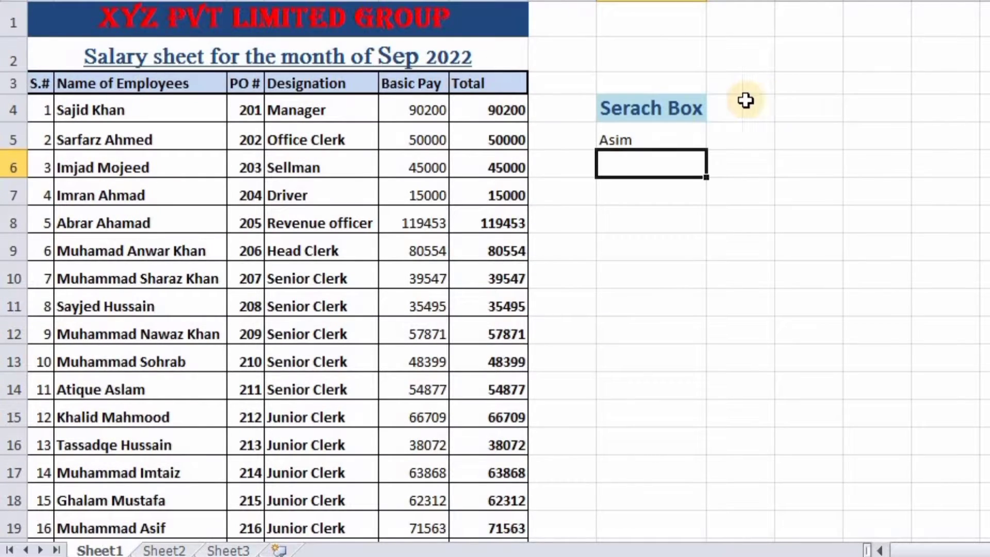
- Replace the search term in H5 with the first name of the employee in row 7 and review the highlighted rows throughout the sheet
click(651, 137)
key(BackSpace)
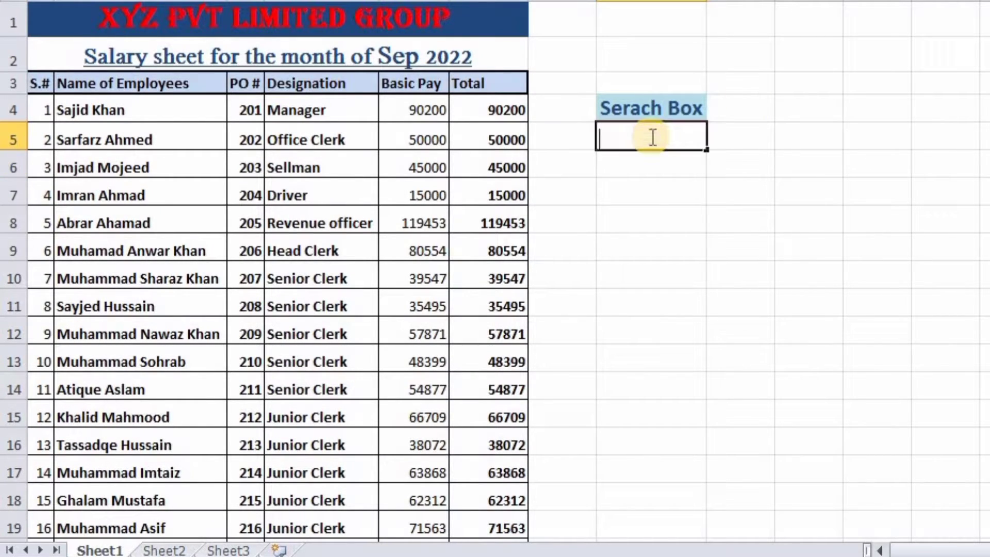
text(Imran)
key(Return)
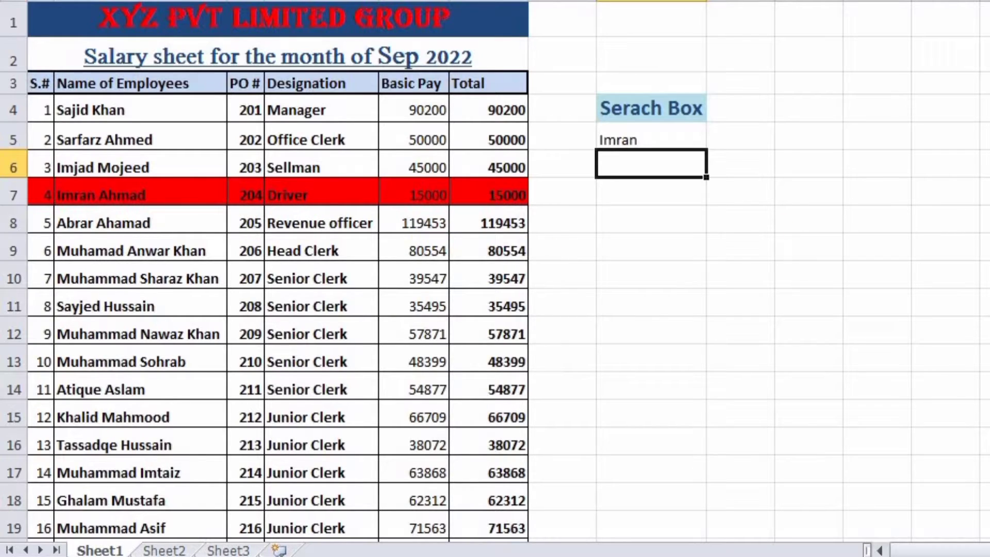
scroll(495, 271, down, 11)
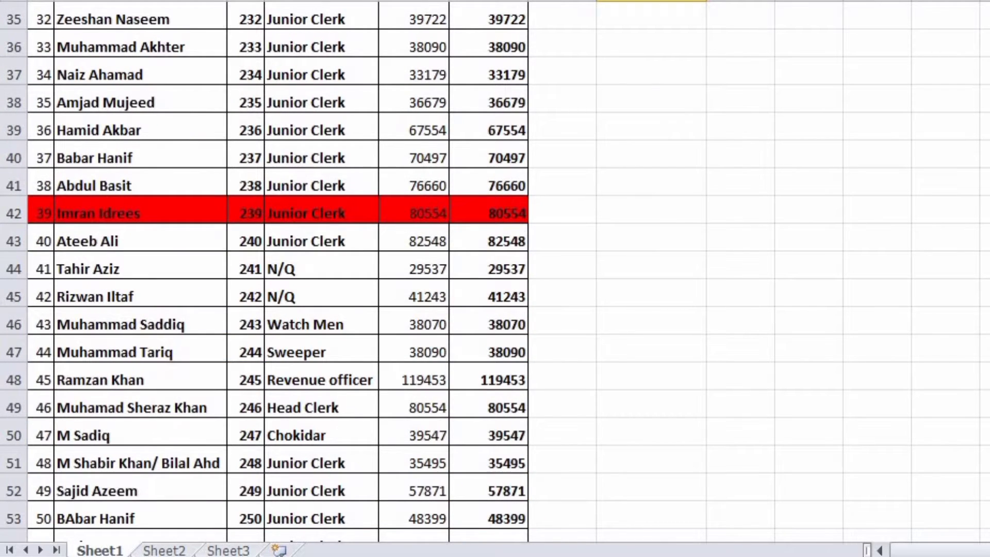
scroll(495, 272, down, 10)
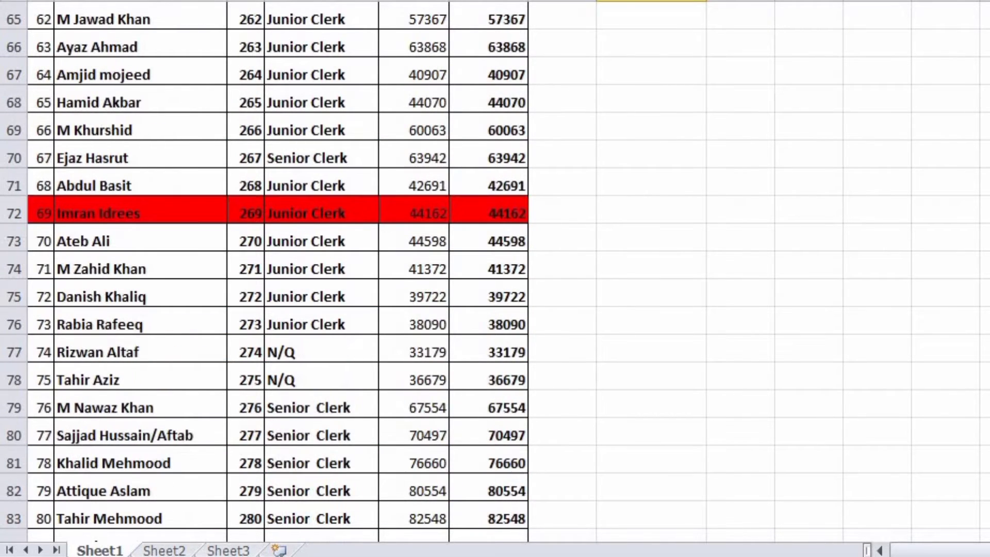
scroll(495, 271, down, 3)
scroll(494, 272, up, 19)
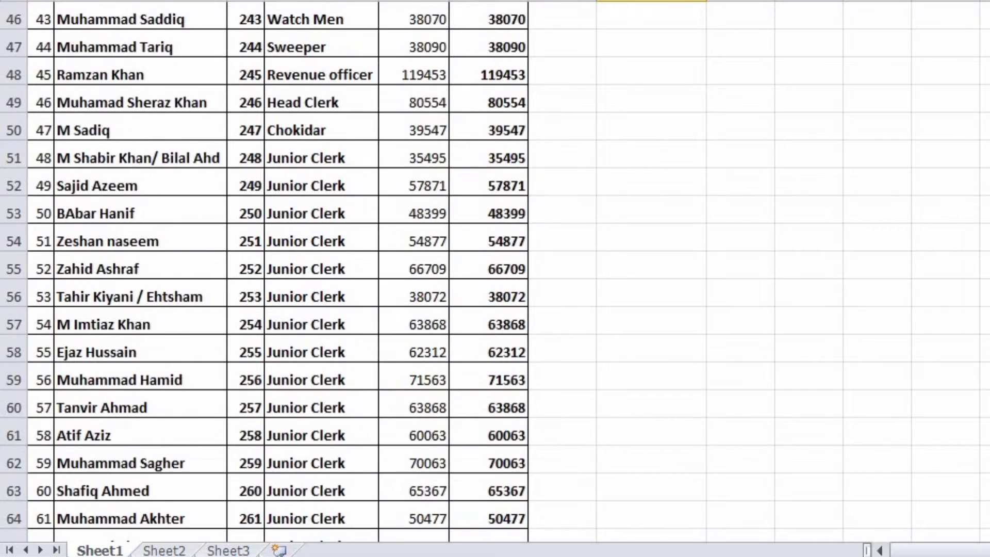
scroll(886, 212, up, 5)
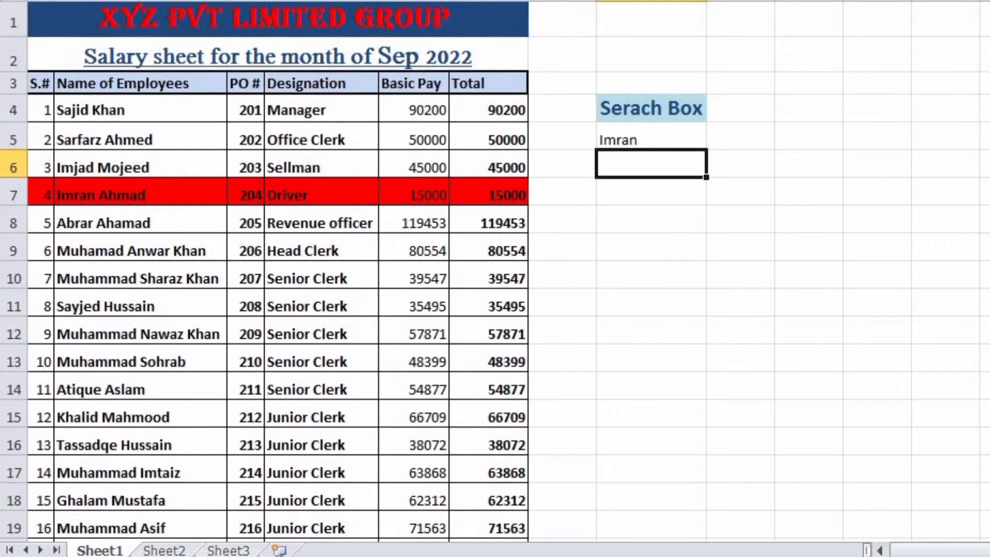
- Replace the search term in H5 with the designation Junior Clerk
click(647, 135)
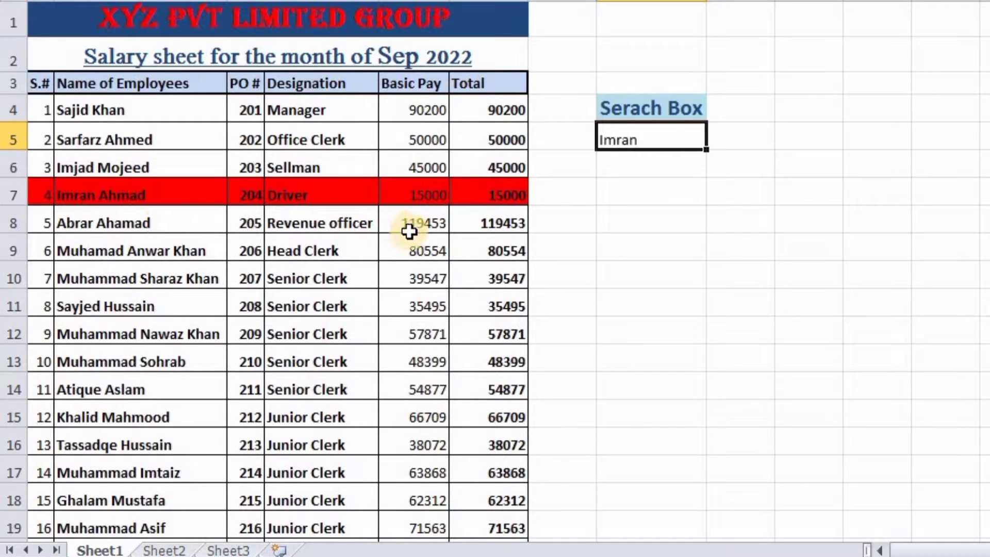
double_click(648, 145)
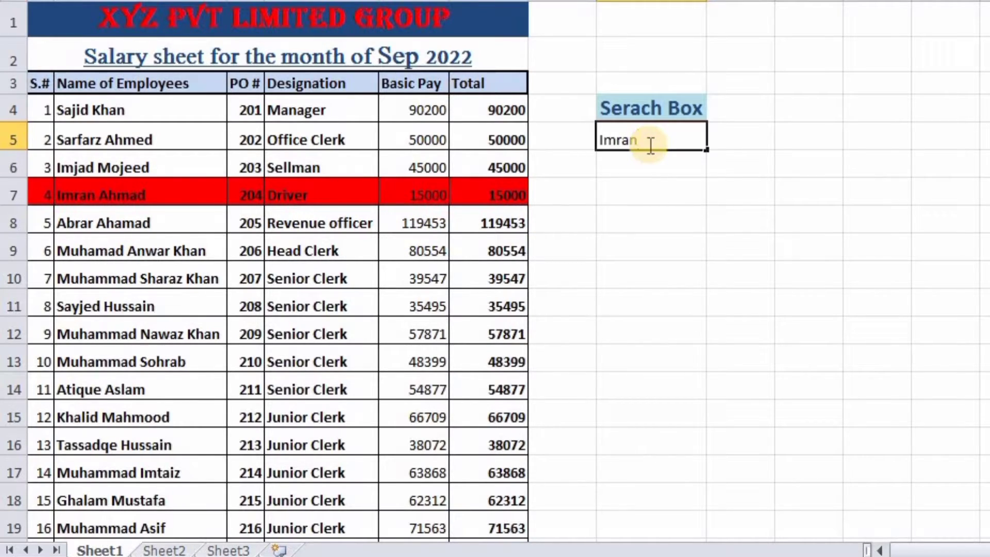
key(BackSpace)
key(BackSpace)
key(BackSpace)
key(BackSpace)
key(BackSpace)
text(Junior Clerk)
key(Return)
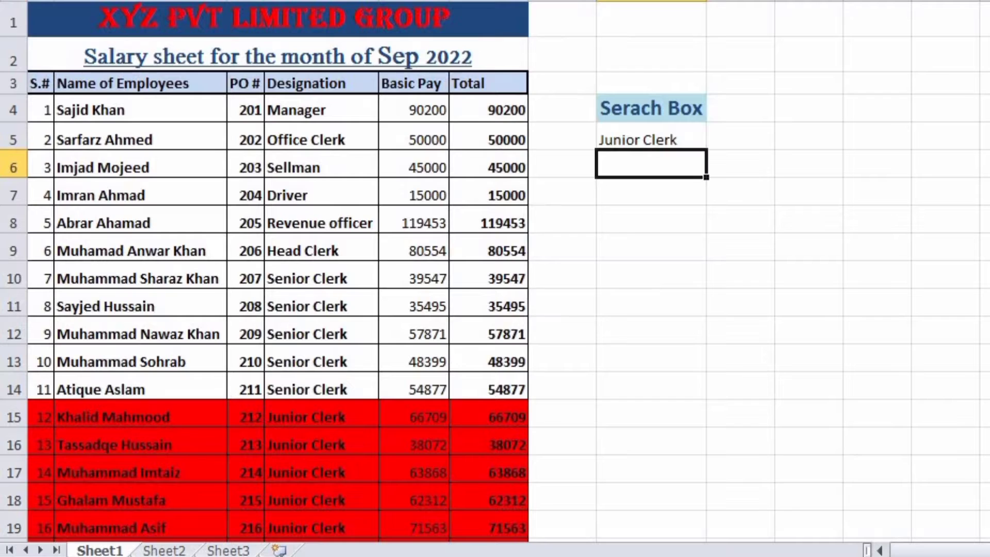
- Review the rows highlighted for the Junior Clerk search throughout the salary sheet
scroll(278, 279, down, 20)
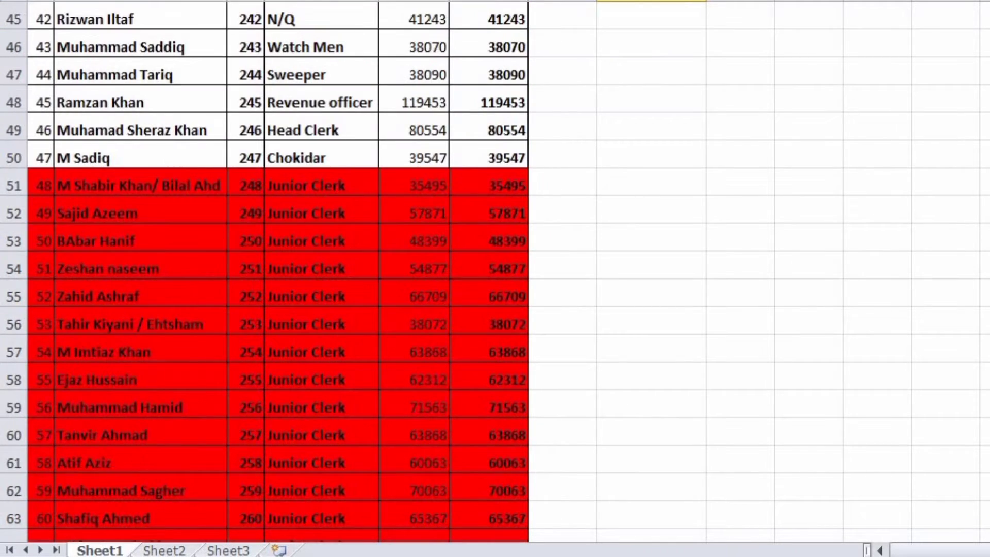
scroll(278, 279, down, 3)
scroll(278, 279, up, 20)
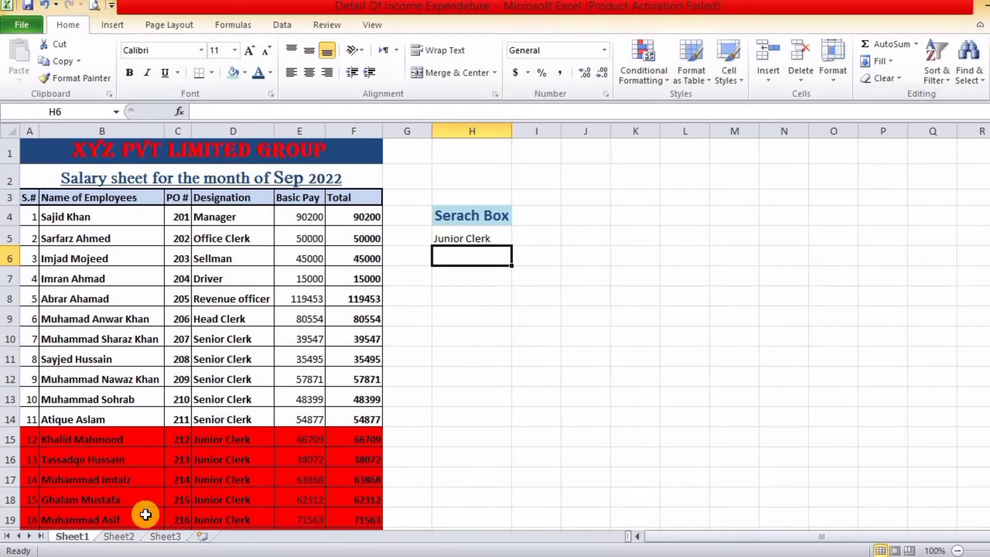
- On Sheet2, replace the search term in M5 with the first name of the employee in row 6
click(119, 534)
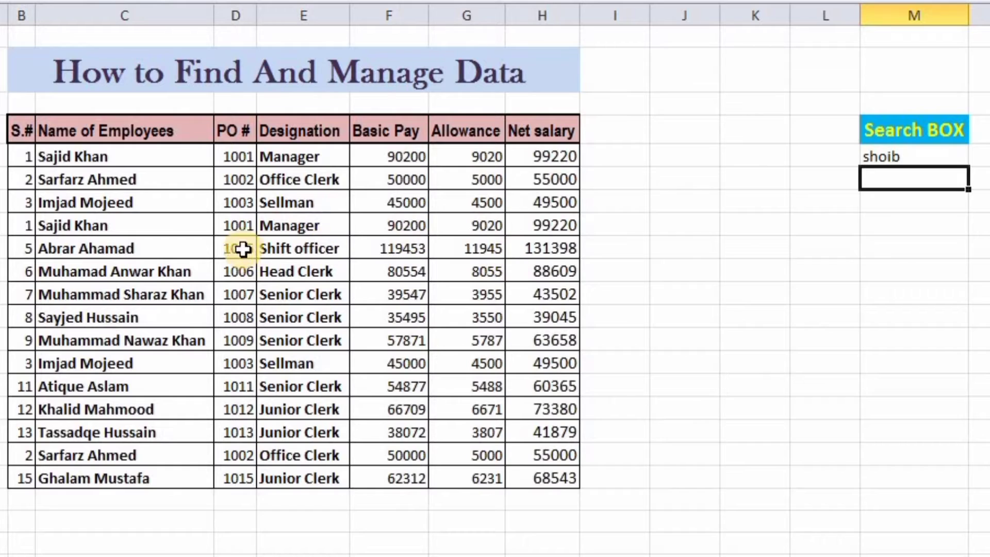
click(892, 159)
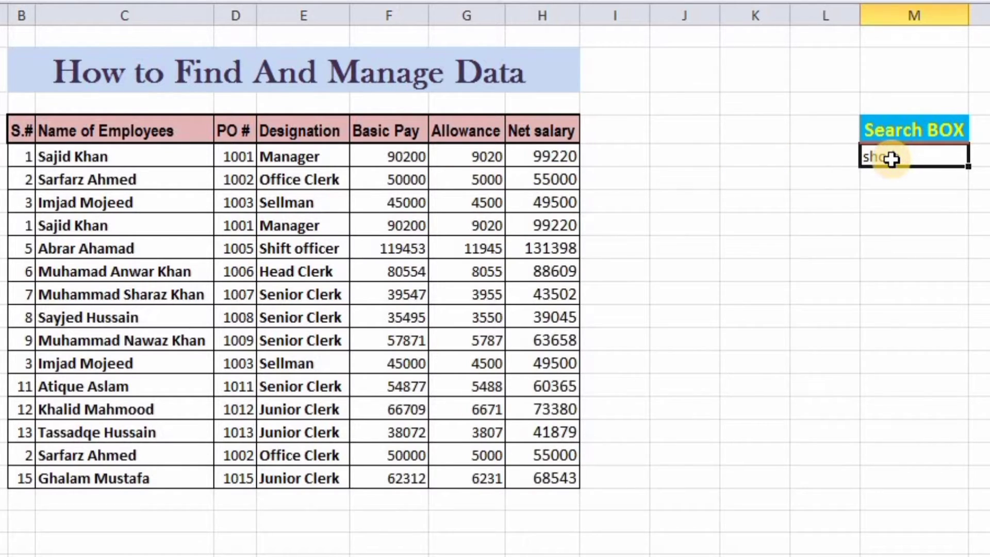
key(BackSpace)
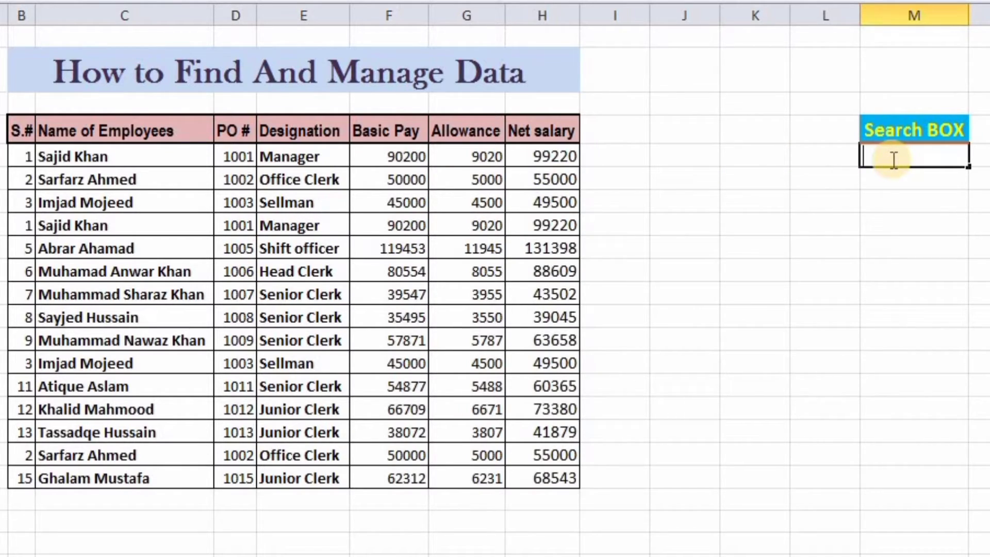
text(Sarfarz)
key(Return)
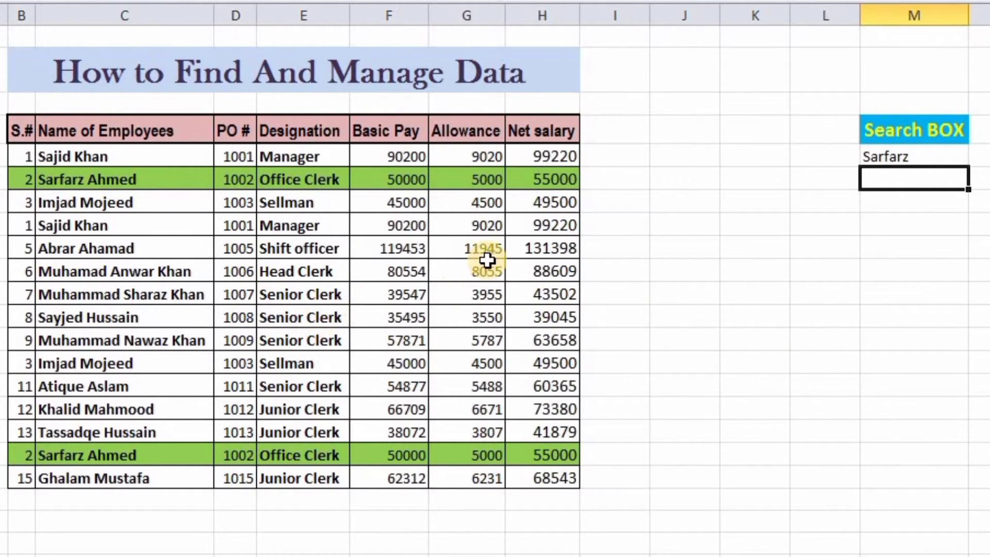
- Select the employee data in B5:H19 and open Remove Duplicates for it
click(531, 159)
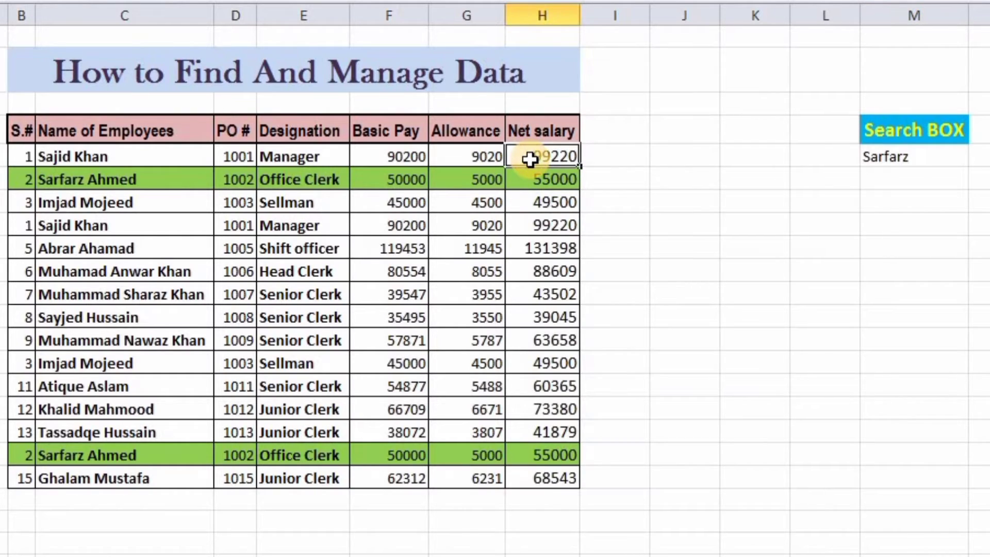
drag(531, 160, 22, 477)
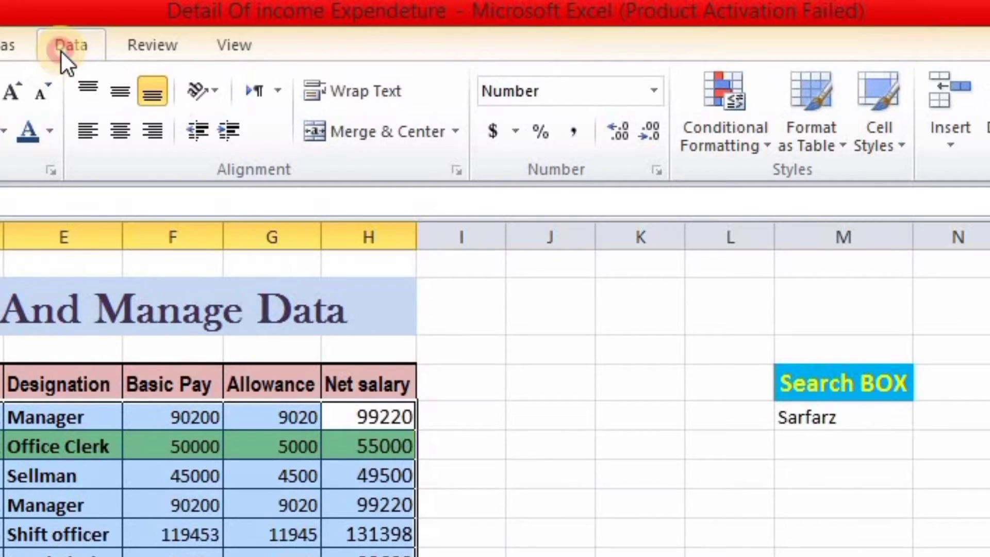
click(278, 28)
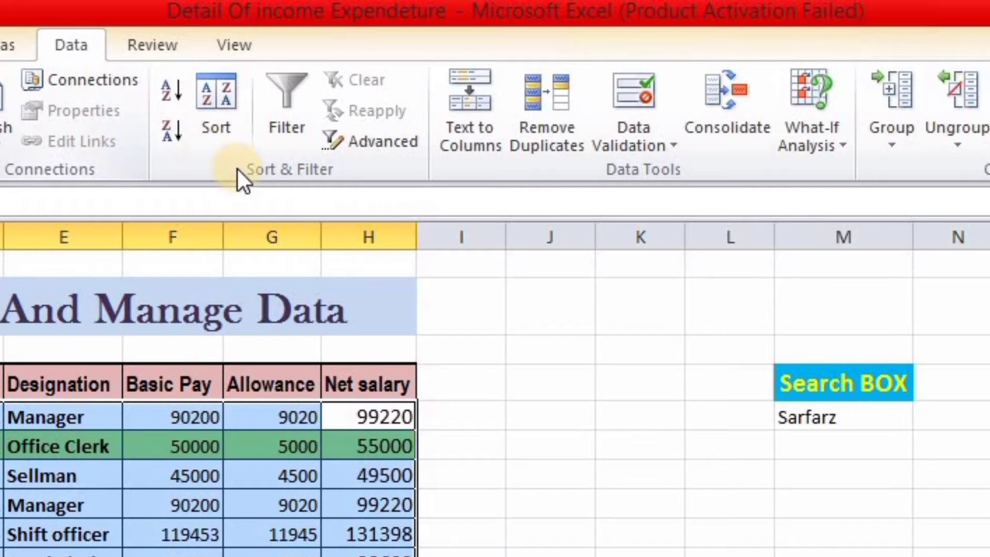
click(539, 139)
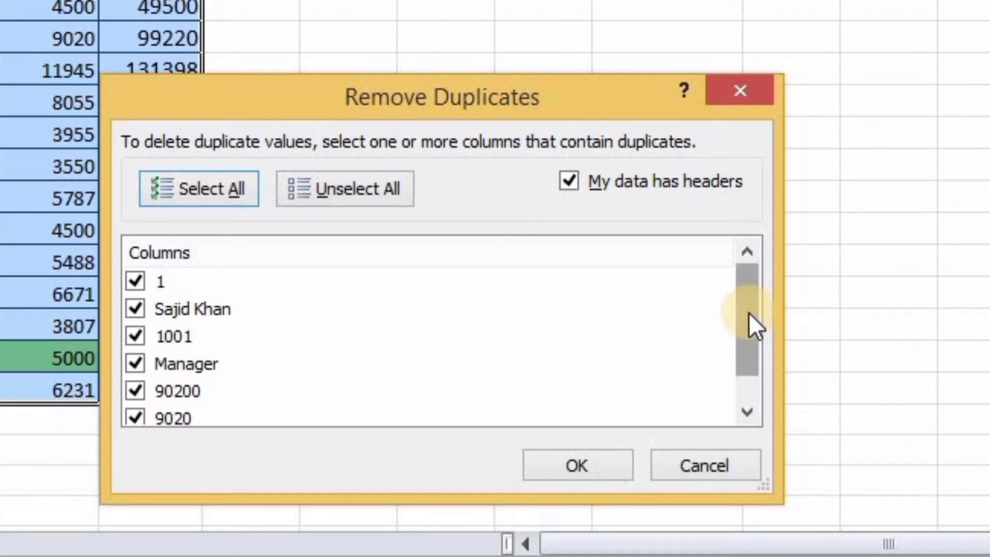
drag(748, 313, 738, 289)
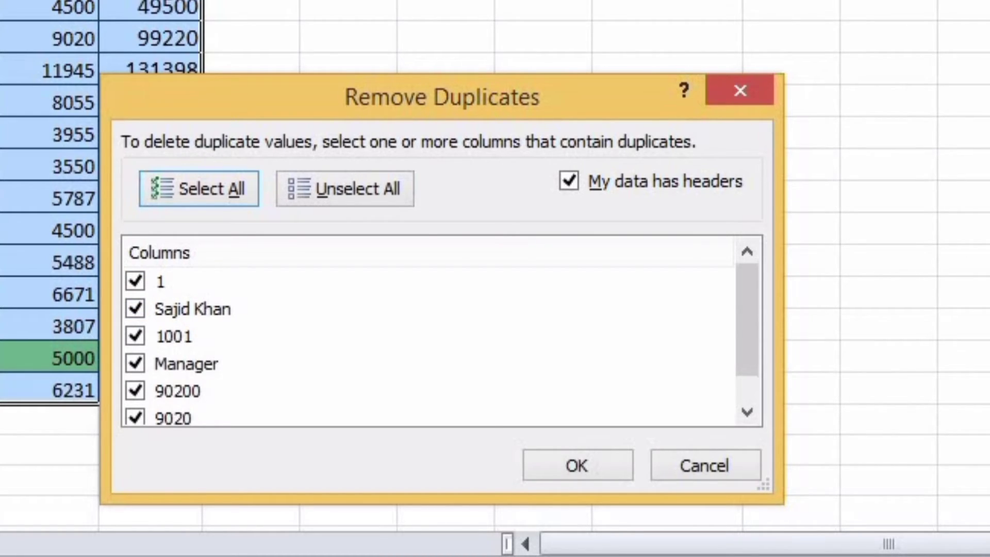
- Remove the duplicate rows from the selected data, comparing only the PO # column and keeping the data-has-headers option on
click(134, 280)
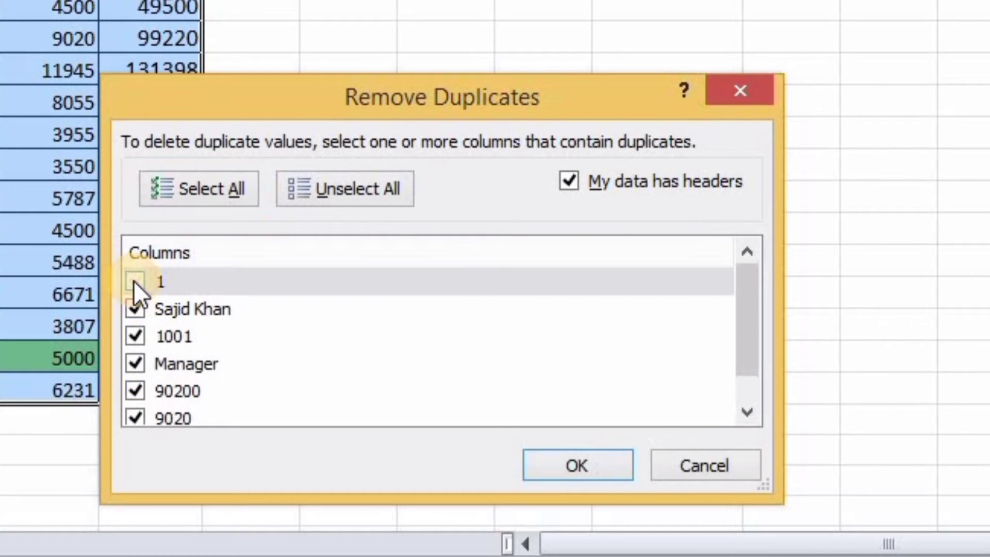
click(137, 308)
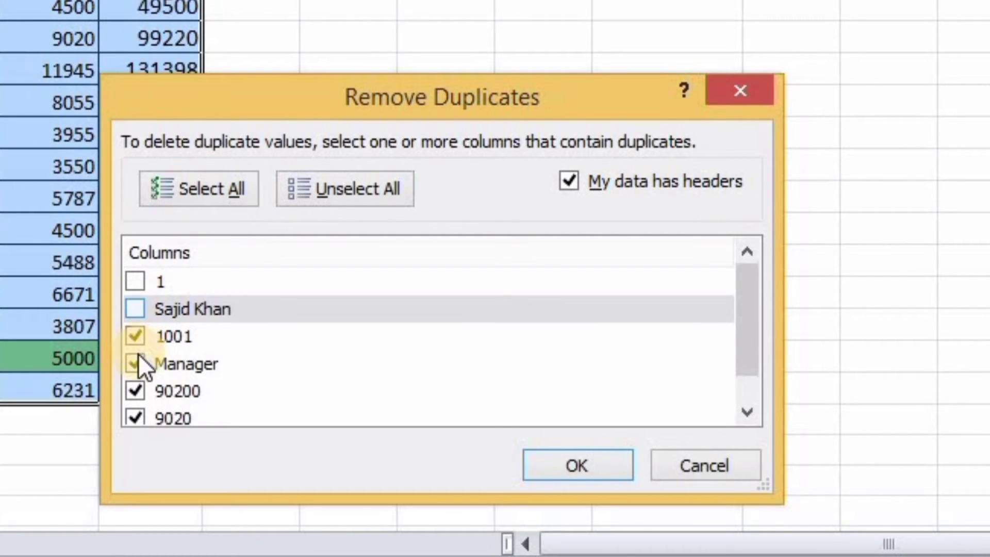
click(138, 367)
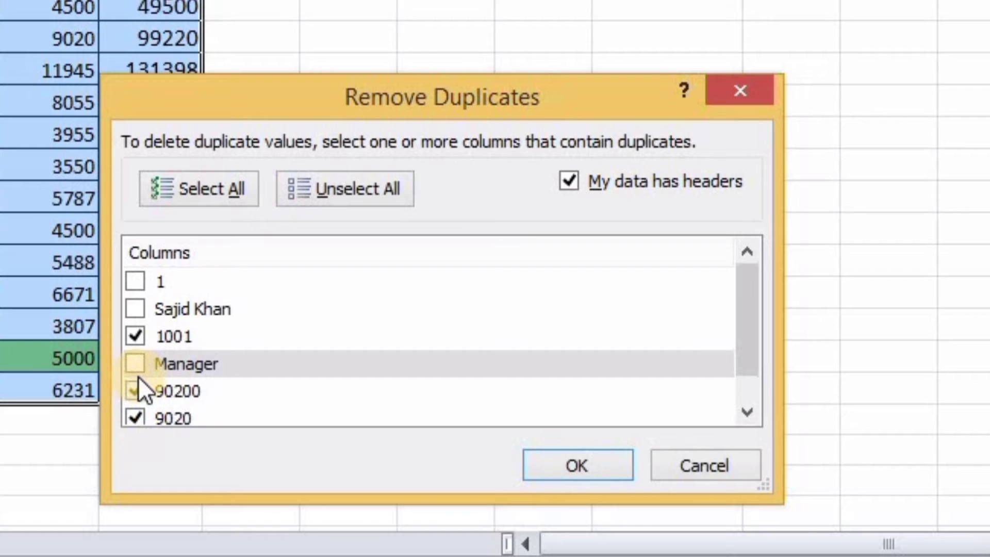
click(134, 393)
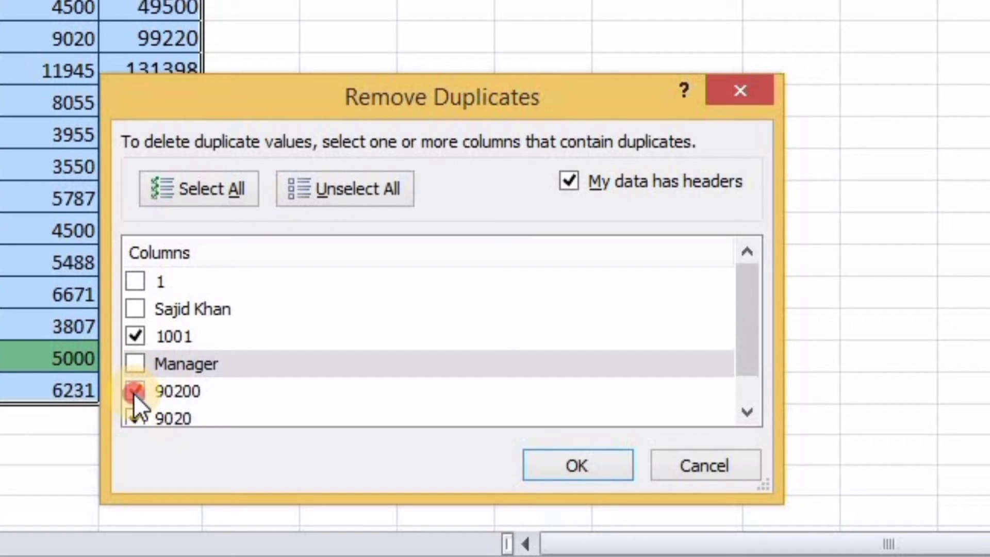
click(135, 416)
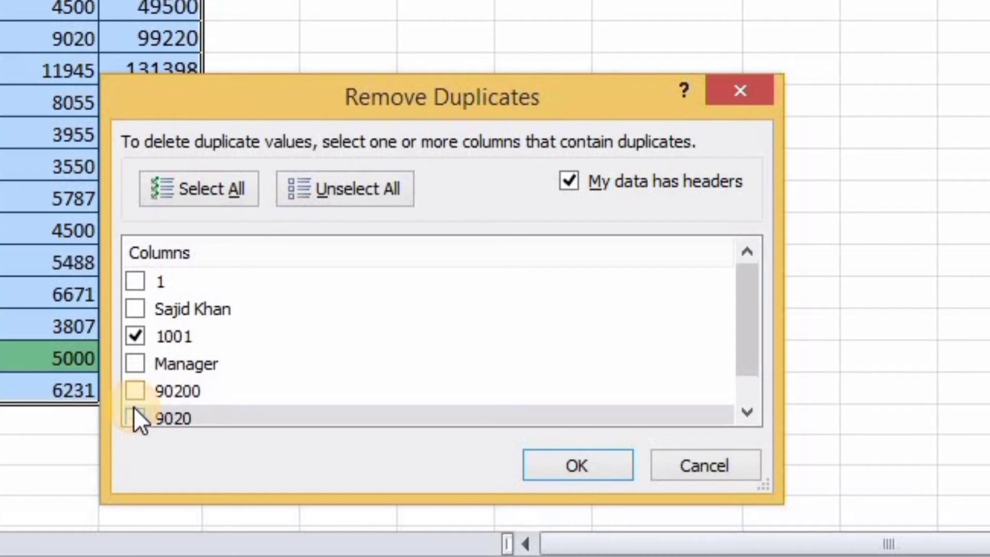
drag(753, 301, 753, 339)
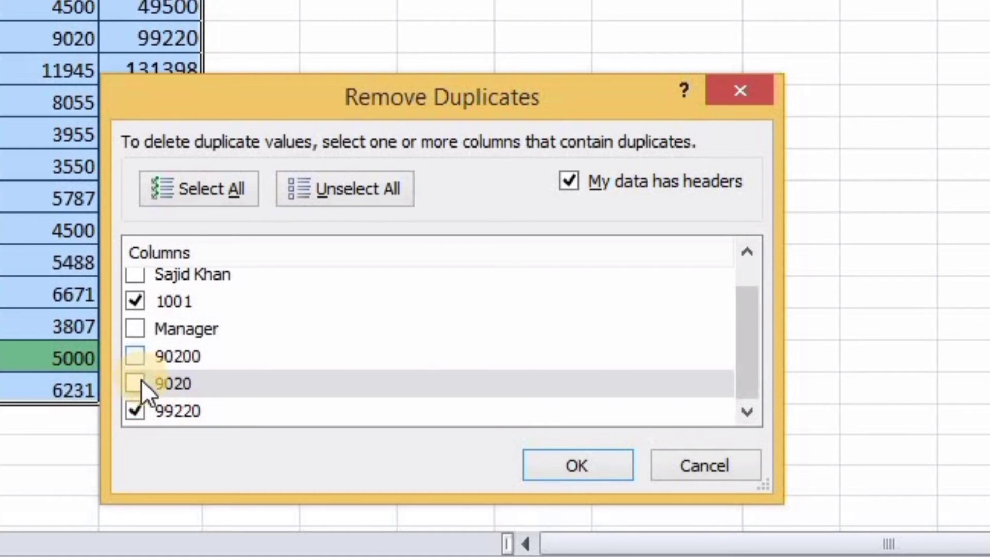
click(135, 411)
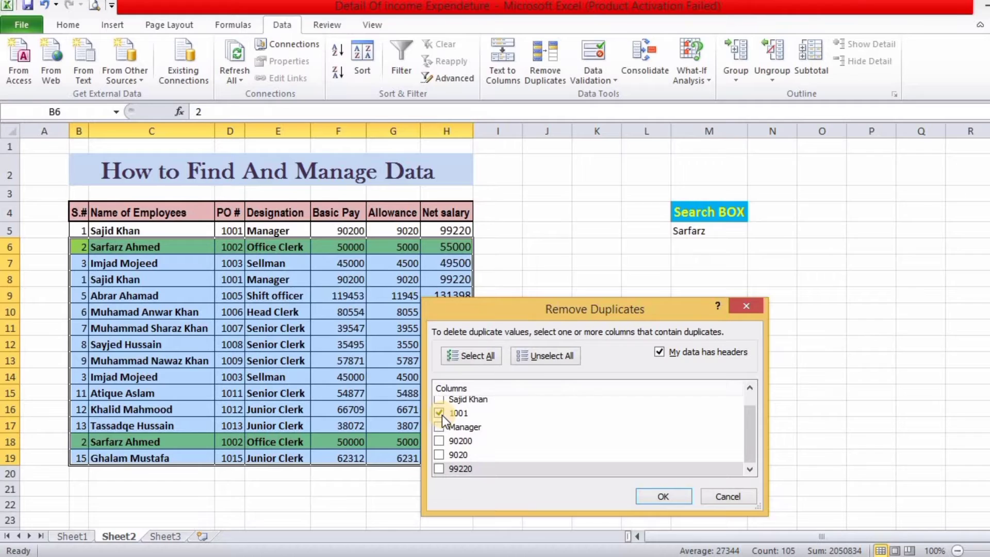
click(651, 499)
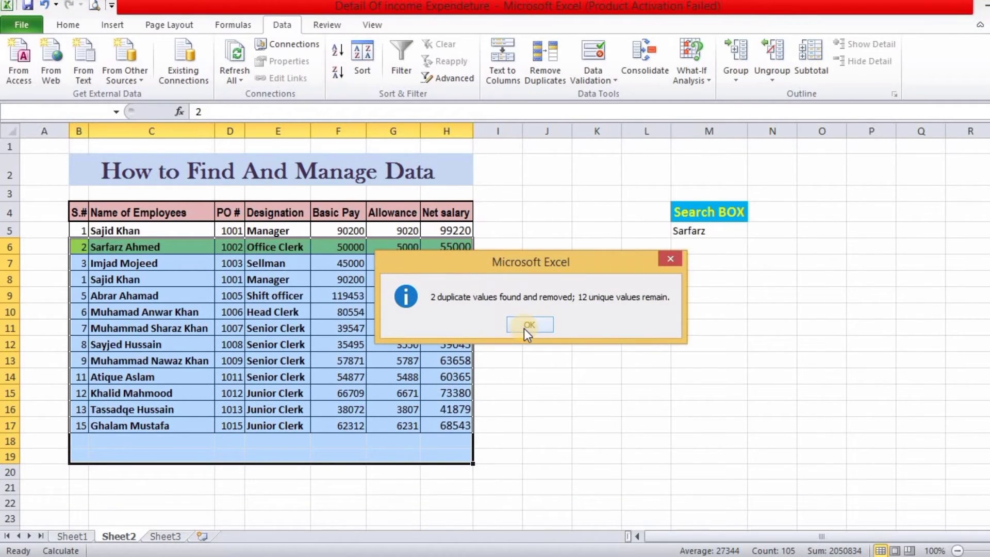
click(524, 329)
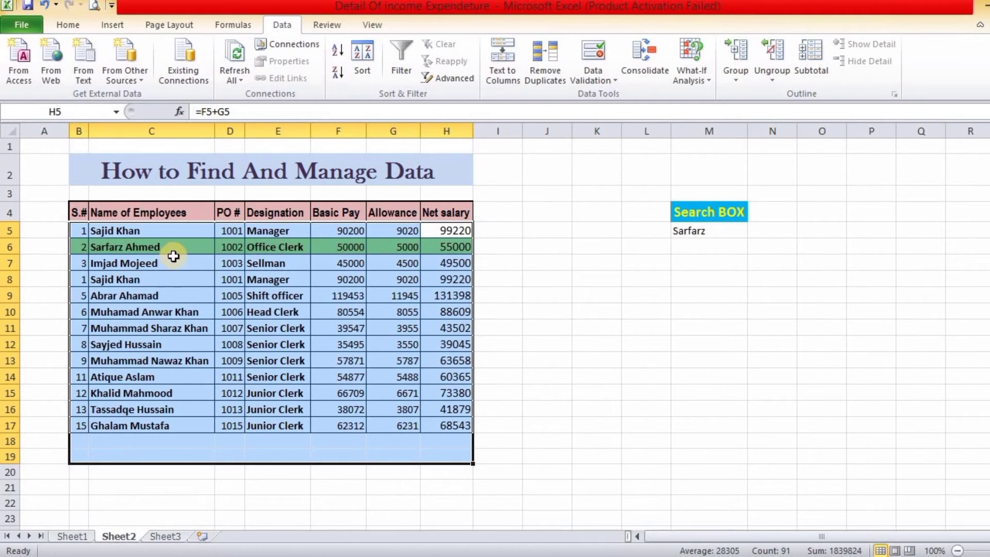
- Examine the remaining employee names in C5:C17 for repeated entries
click(130, 232)
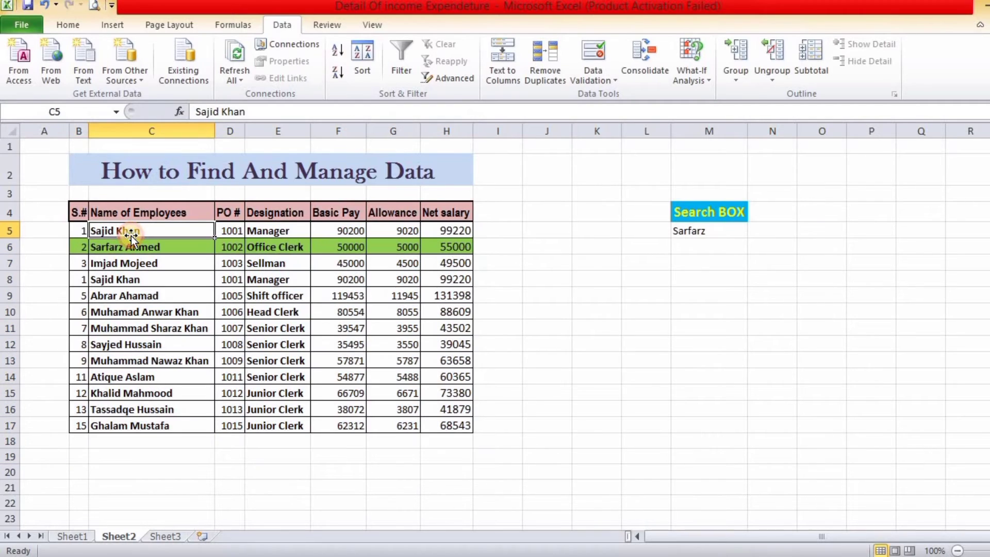
key(Down)
key(Down)
key(Down)
key(Down)
key(Down)
key(Down)
key(Down)
key(Down)
key(Down)
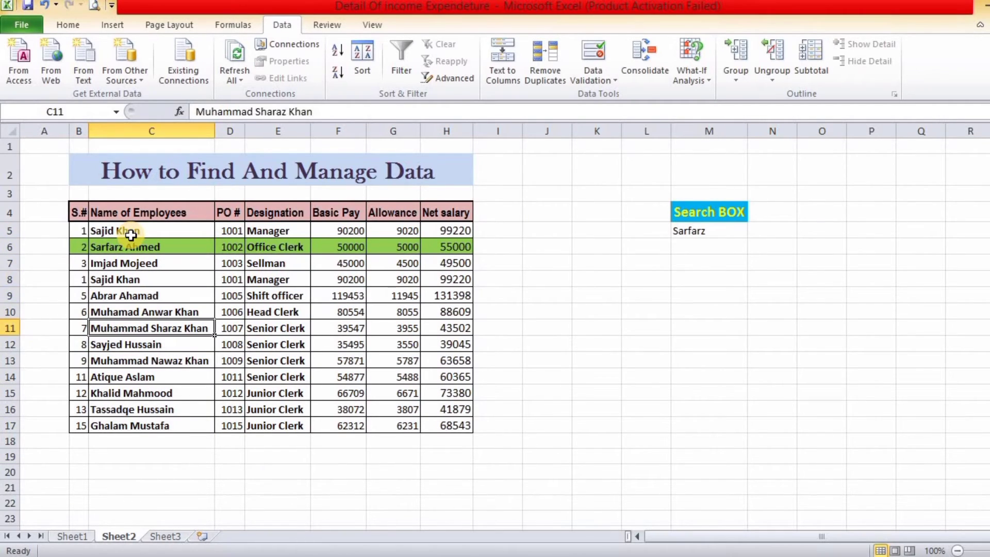
key(Down)
key(Down)
key(Down)
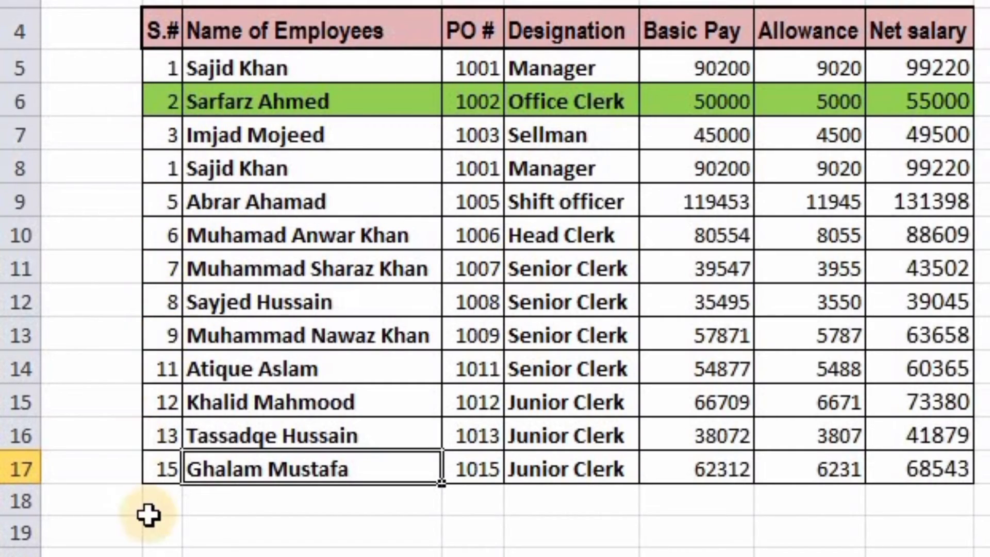
- Renumber the S.# column in B5:B17 consecutively from 1 to 13 by extending the 1, 2, 3 series
click(164, 61)
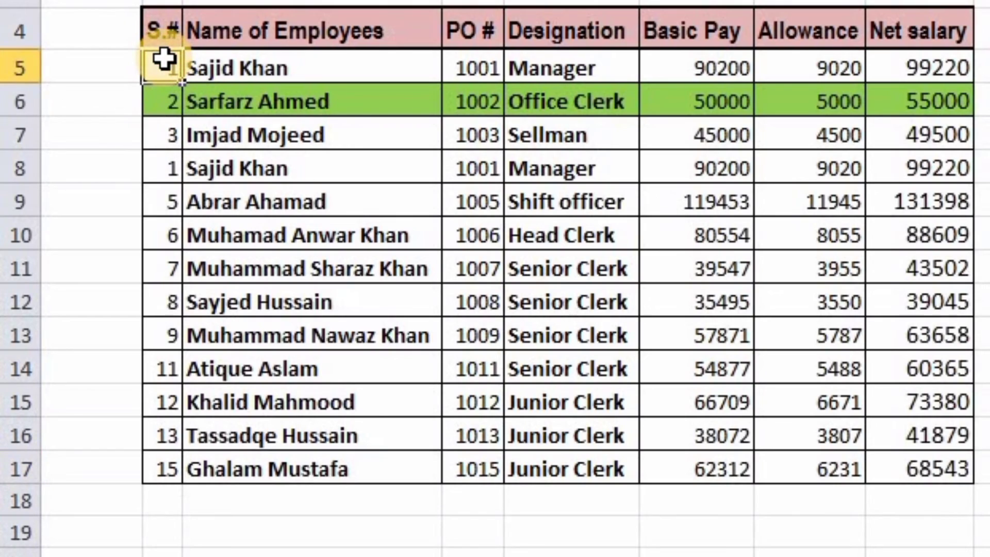
key(shift+Down)
key(shift+Down)
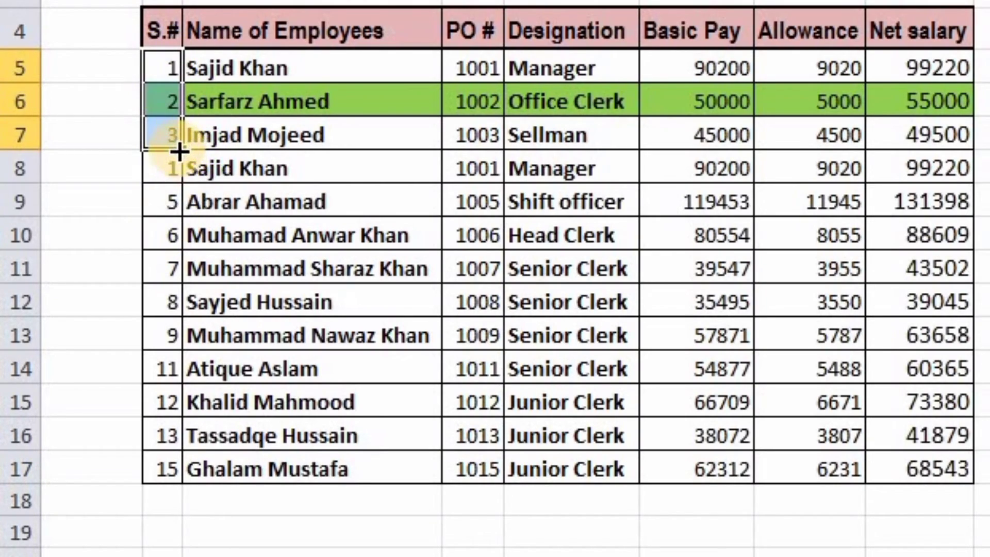
drag(179, 150, 150, 469)
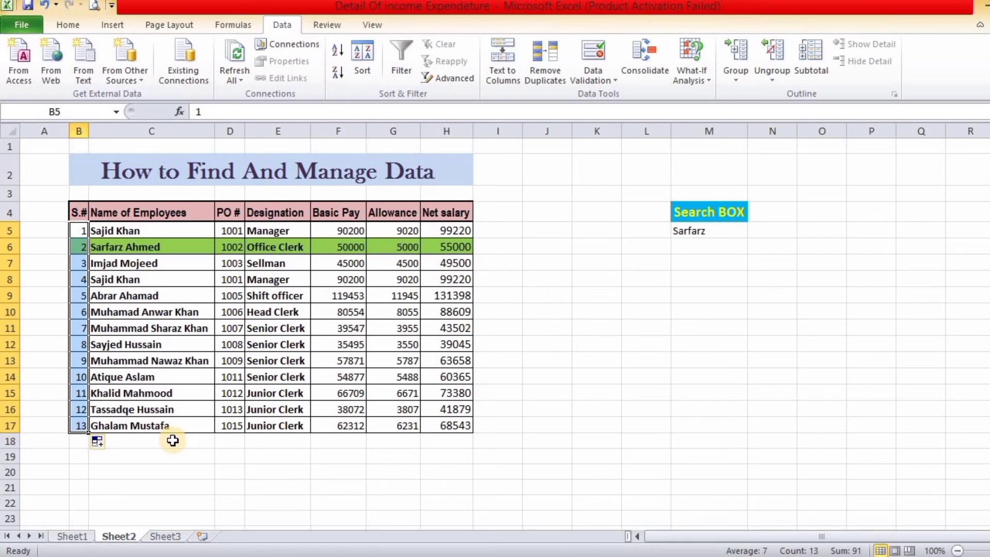
click(520, 332)
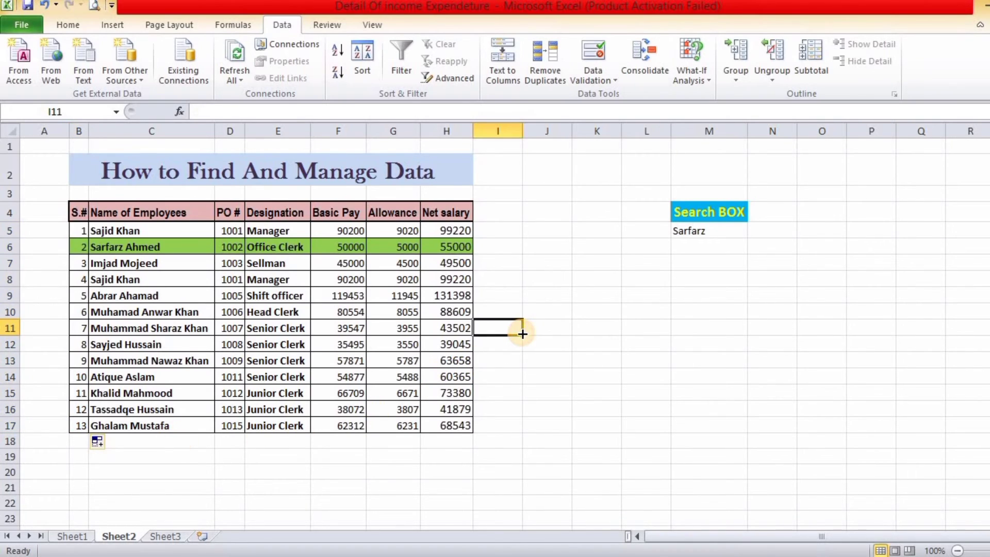
- Replace the search term in M5 with the PO number of the employee in row 17
click(686, 232)
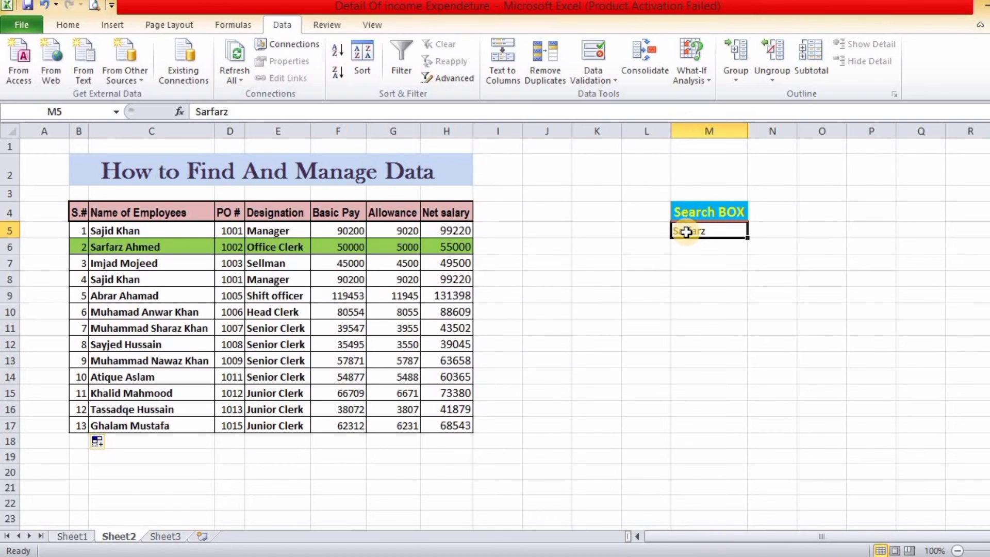
key(BackSpace)
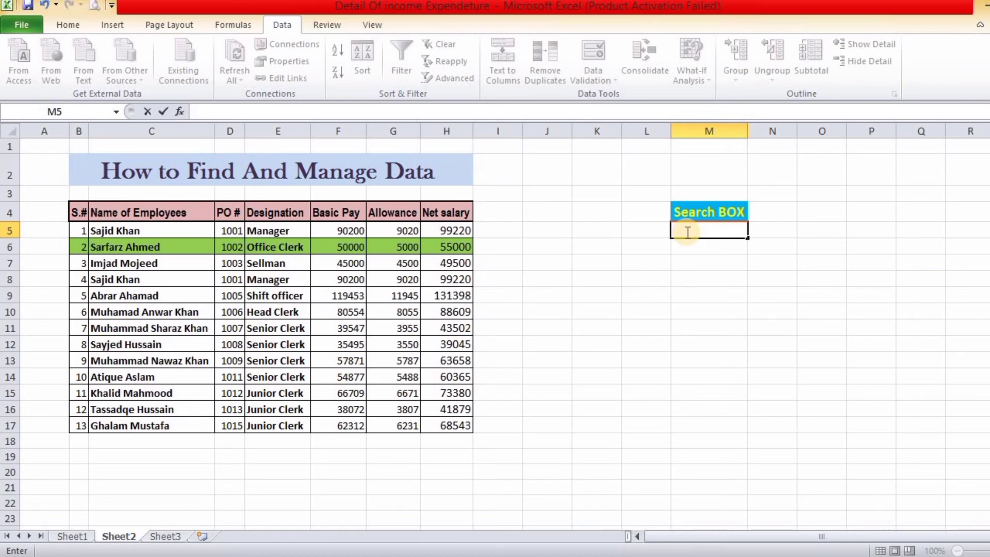
text(1015)
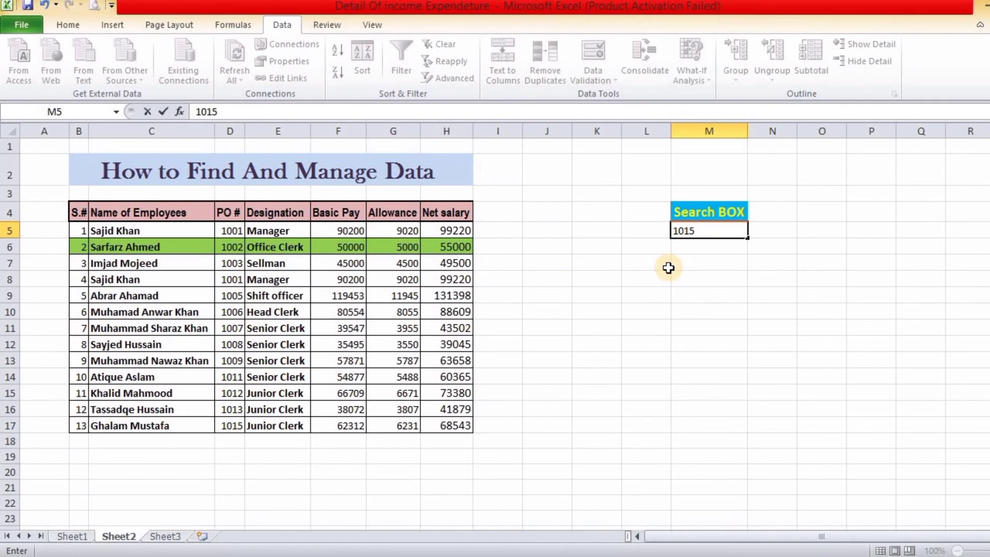
key(Return)
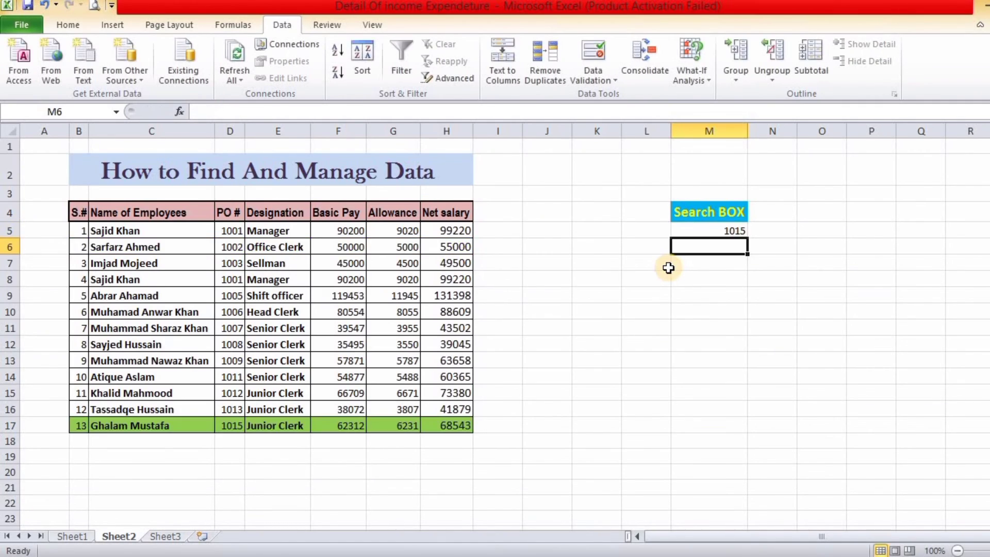